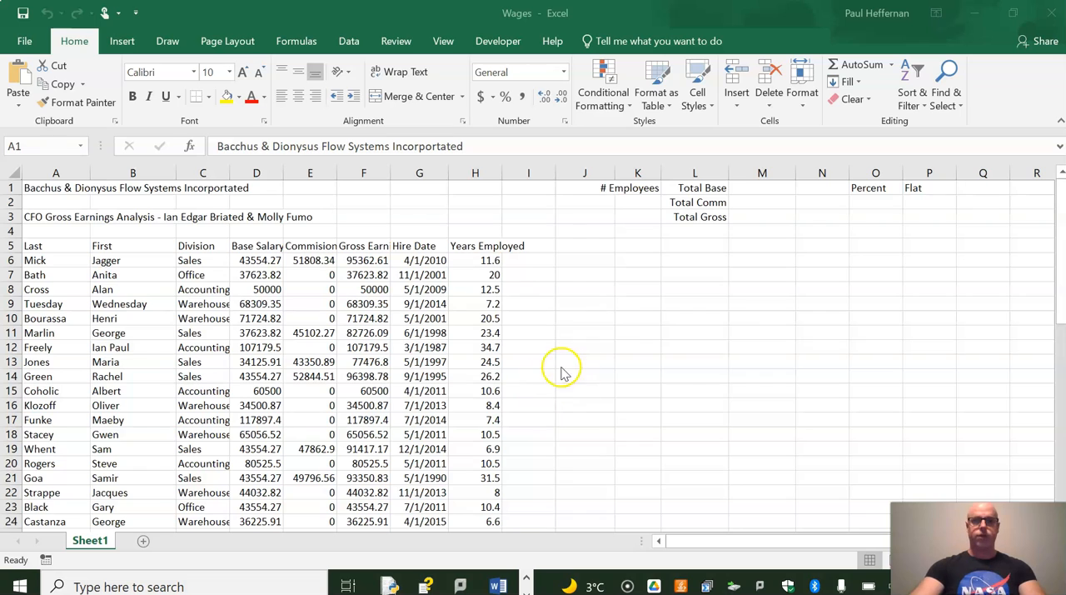
Make the company title in A1 bold and set its font size to 12
left_click(50, 189)
left_click(133, 96)
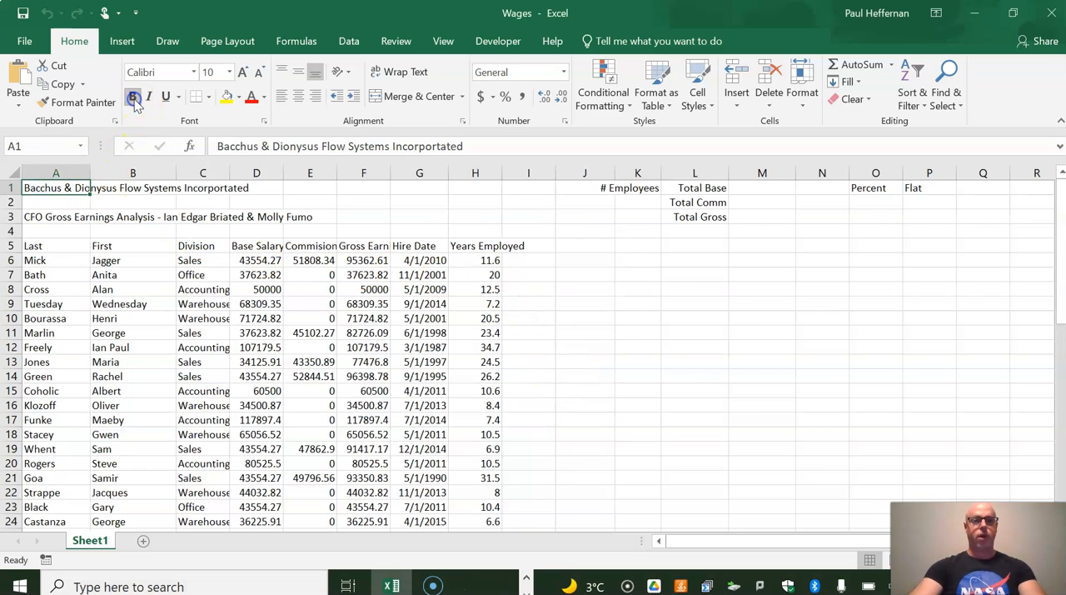
left_click(213, 73)
type("12")
key("Return")
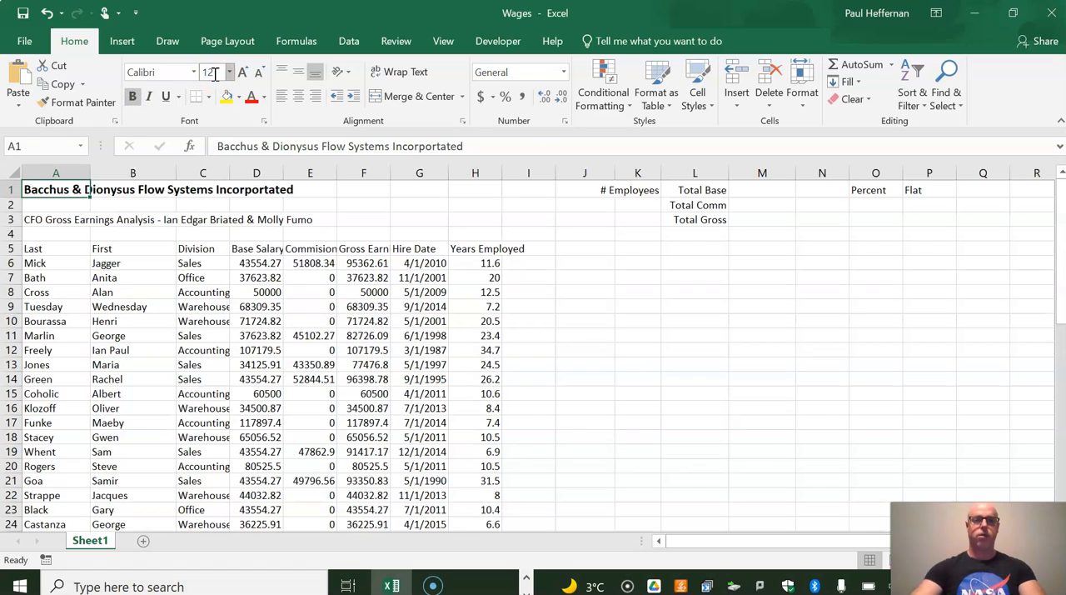
Bold the CFO Gross Earnings Analysis subtitle in A3 and the column headers in A5:H5
left_click(33, 219)
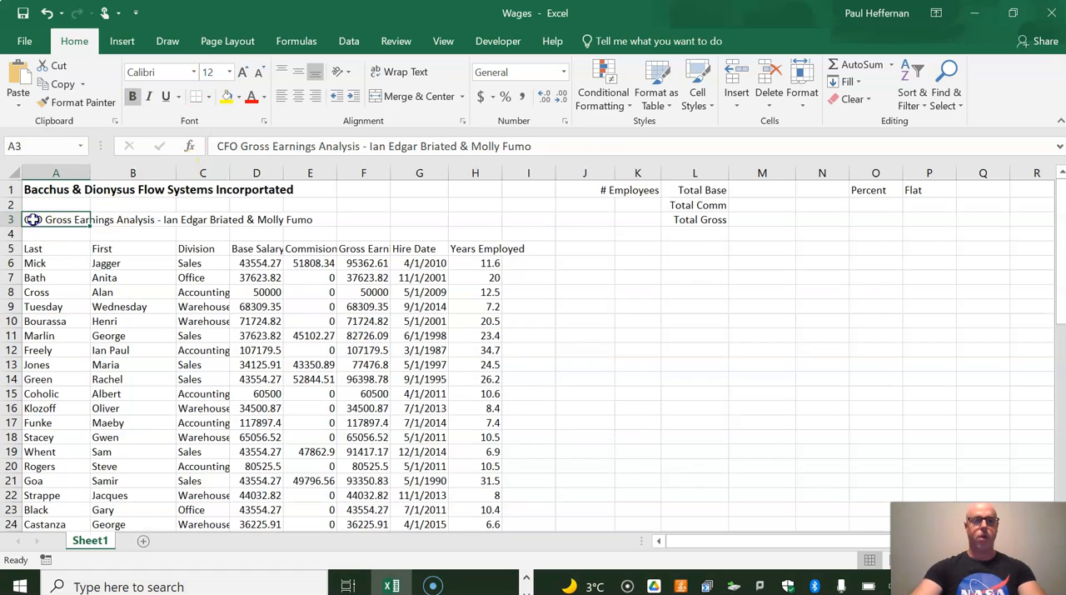
left_click(215, 72)
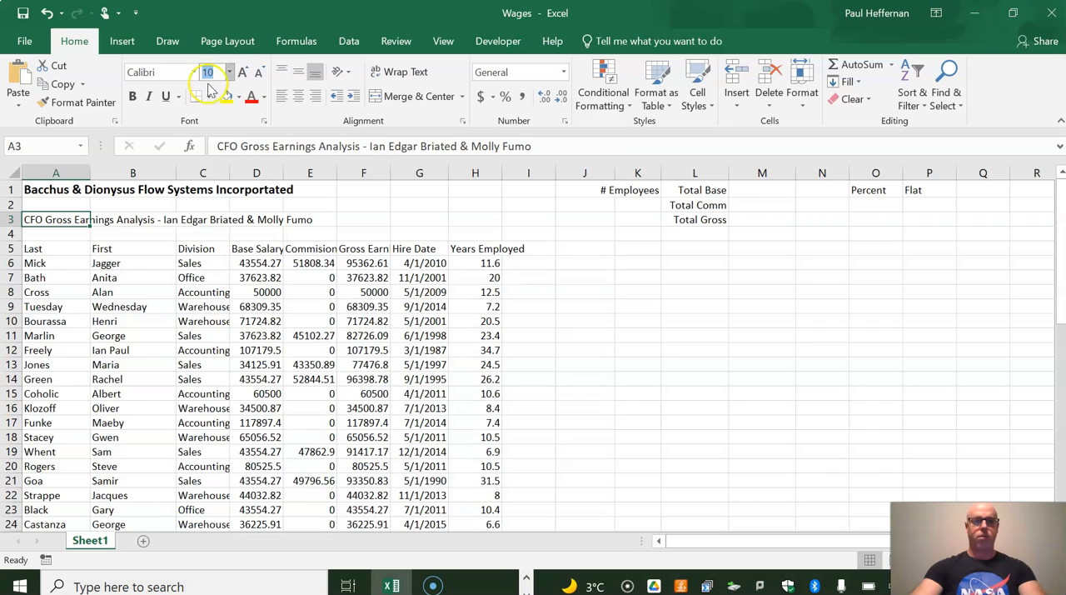
left_click(132, 96)
left_click_drag(62, 250, 476, 249)
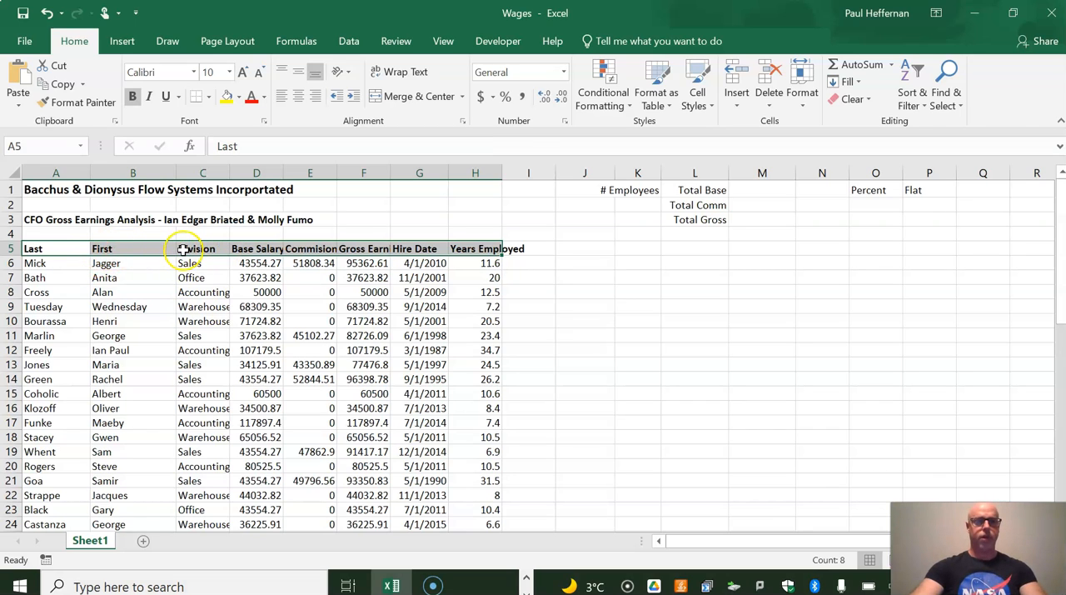
Adjust the widths of columns A and B, and autofit columns C and D to their contents
left_click_drag(176, 172, 197, 173)
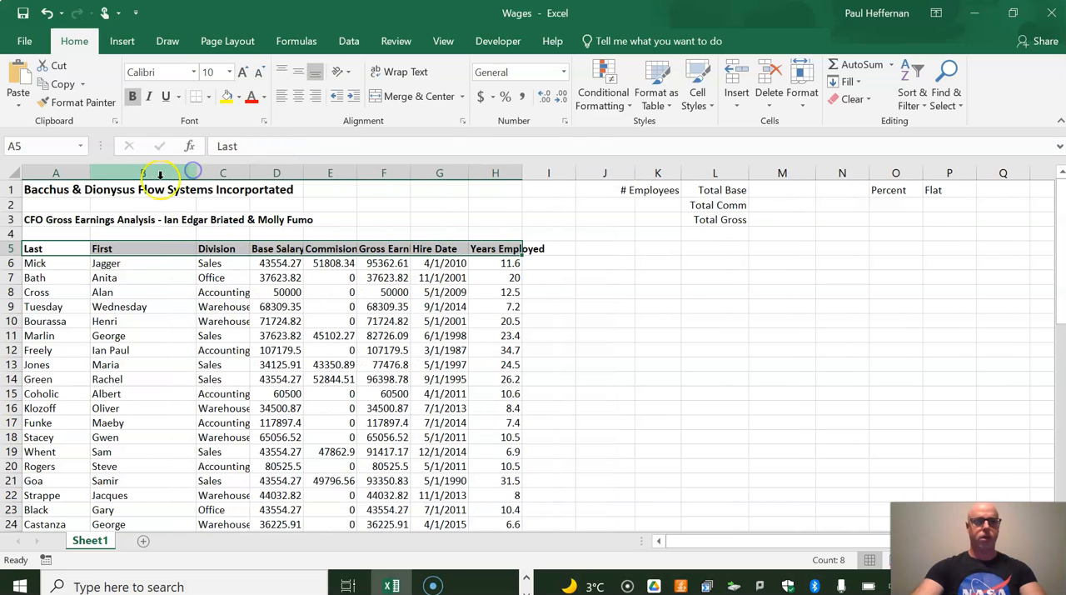
left_click_drag(90, 172, 87, 172)
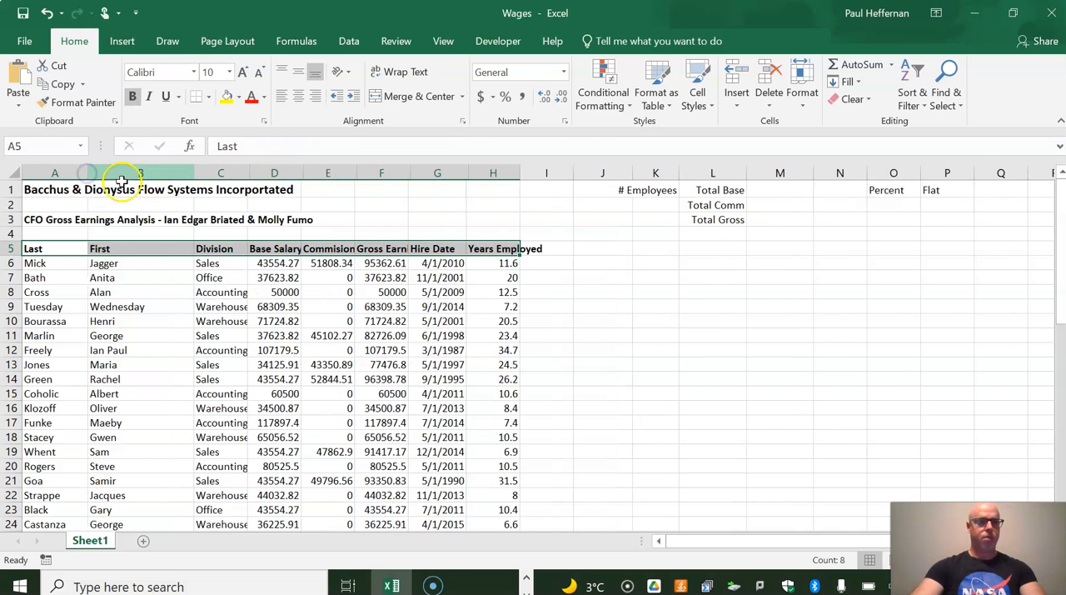
left_click_drag(193, 172, 162, 172)
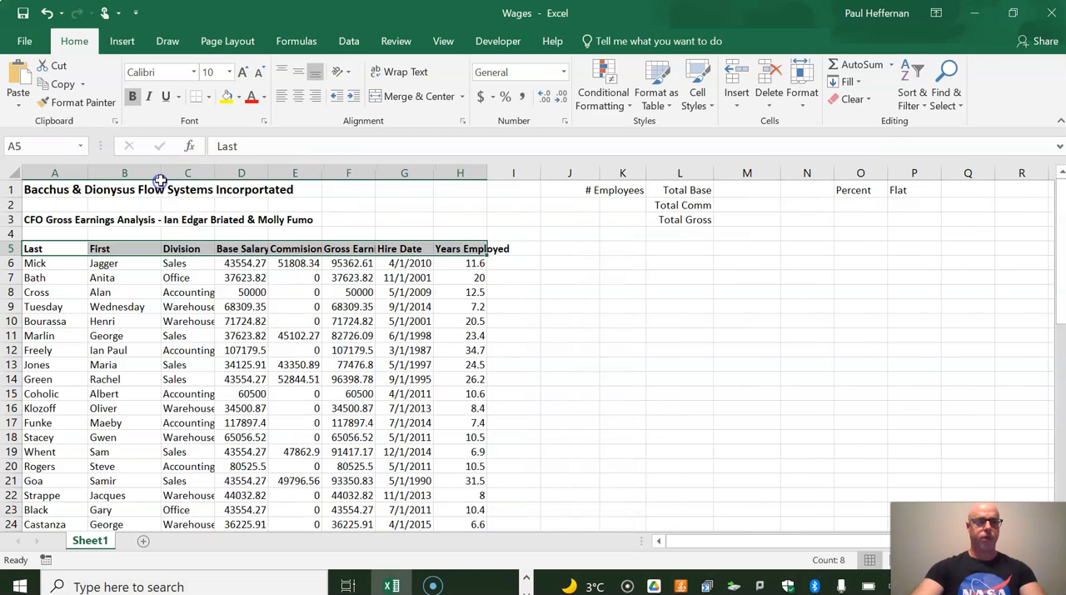
double_click(213, 173)
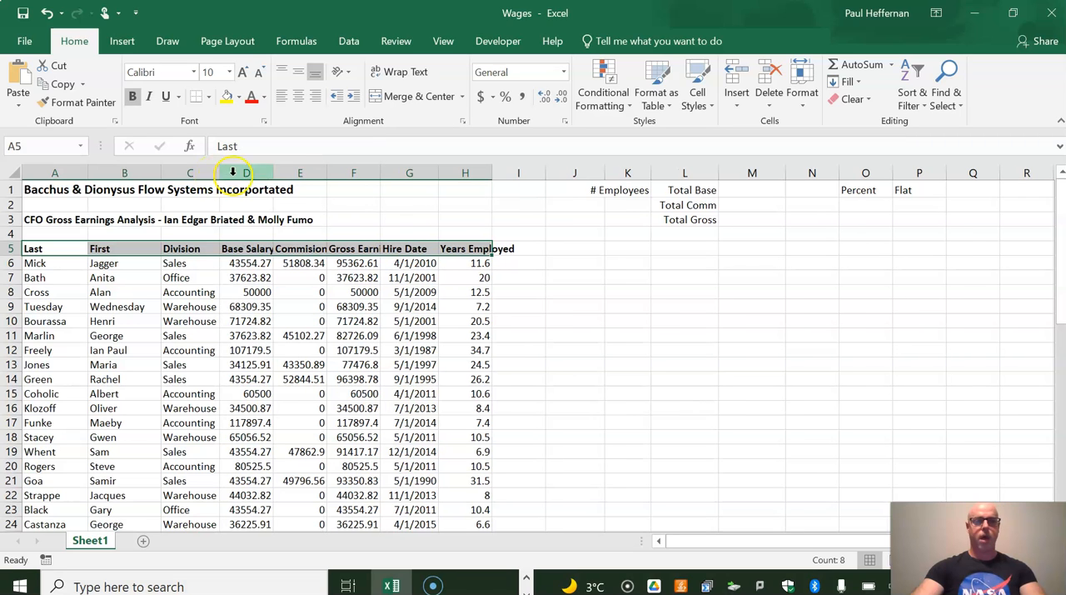
double_click(272, 172)
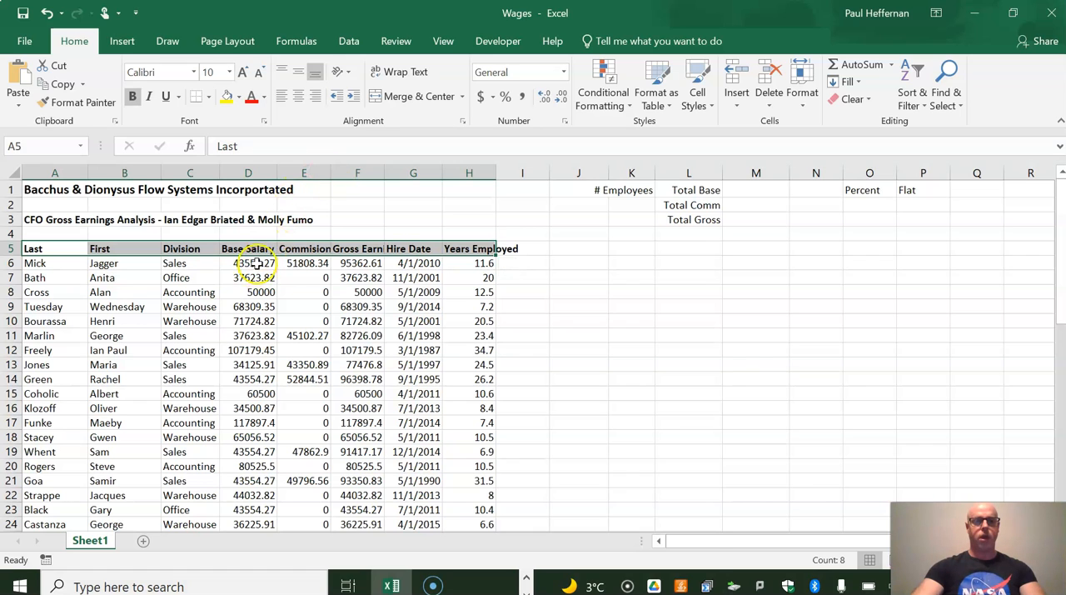
Apply the Accounting number format with dollar signs to columns D through F
left_click_drag(247, 173, 366, 174)
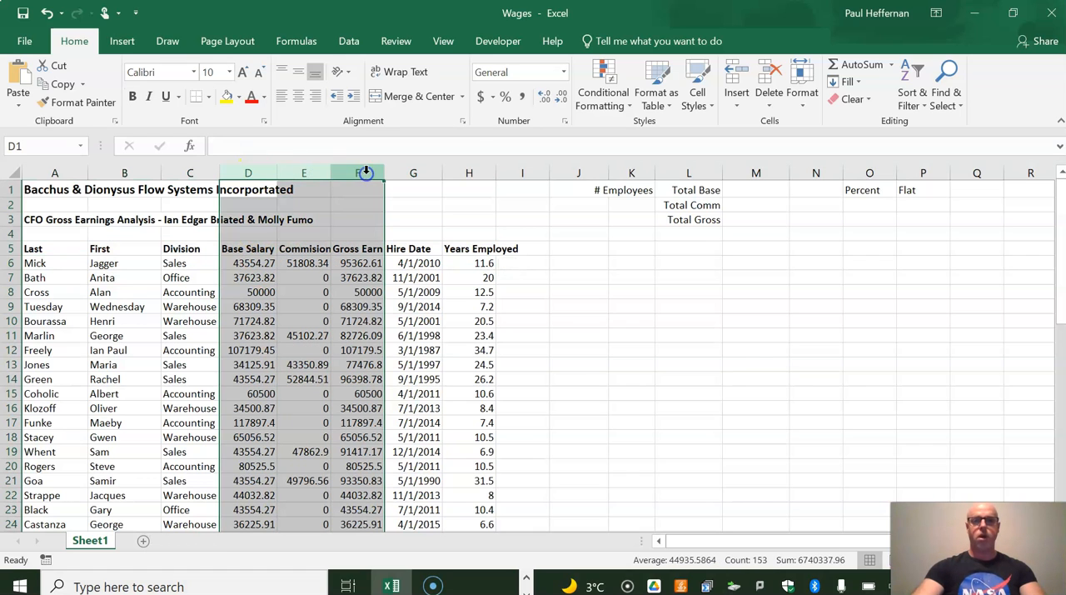
left_click(482, 98)
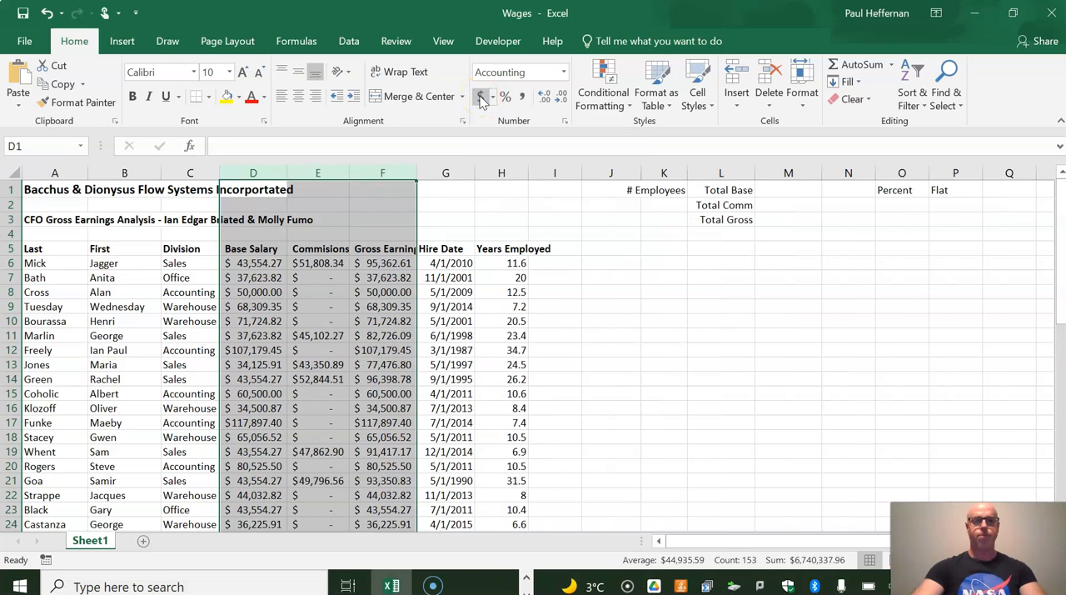
Delete the Years Employed values from H6 down to the last employee row, keeping the header
left_click(515, 261)
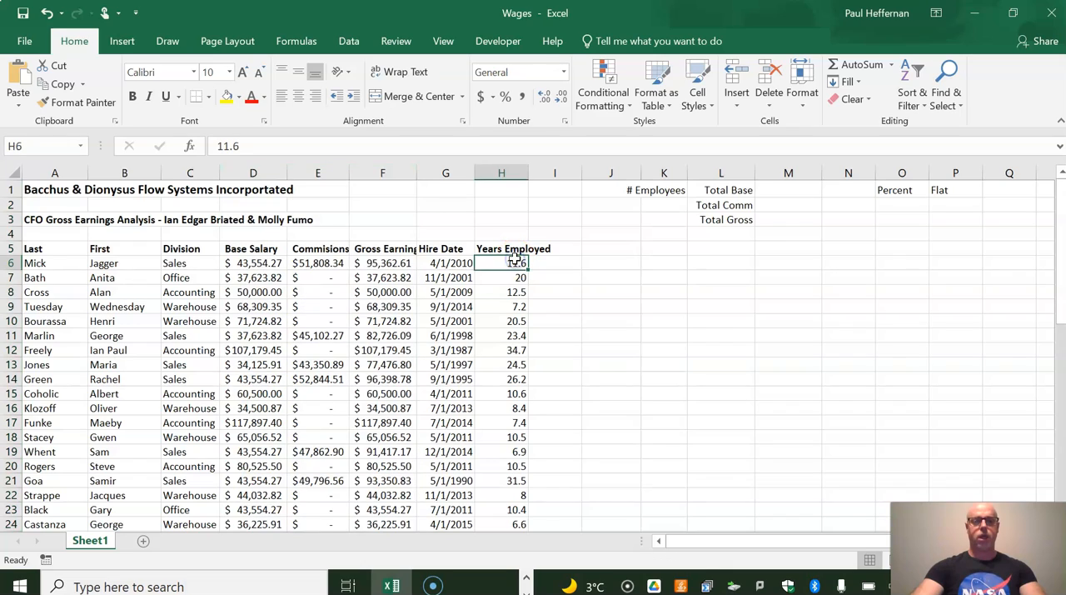
left_click_drag(515, 261, 507, 555)
key("Delete")
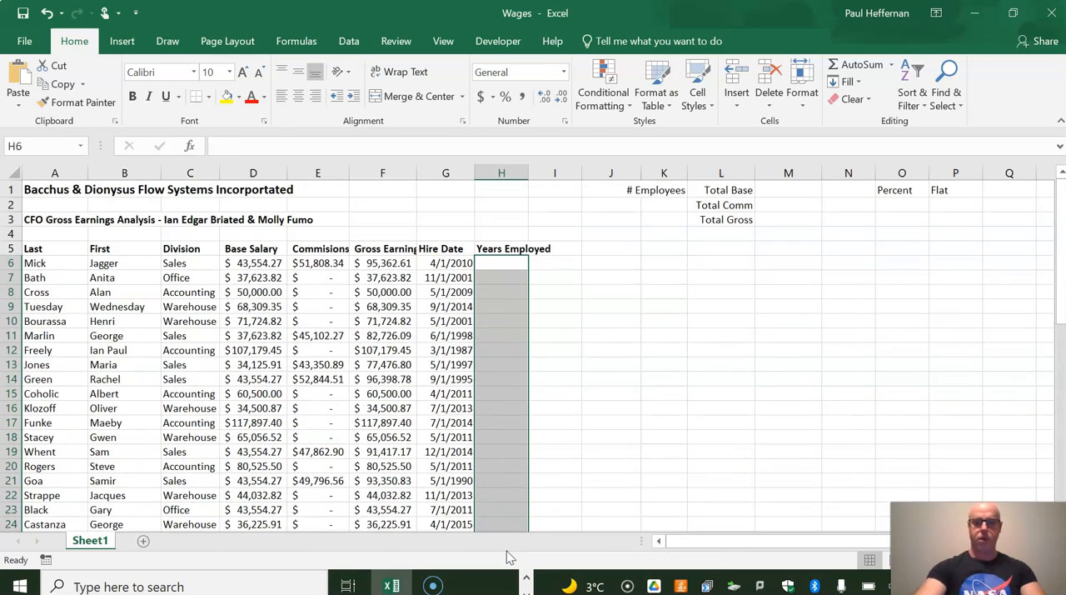
left_click(457, 263)
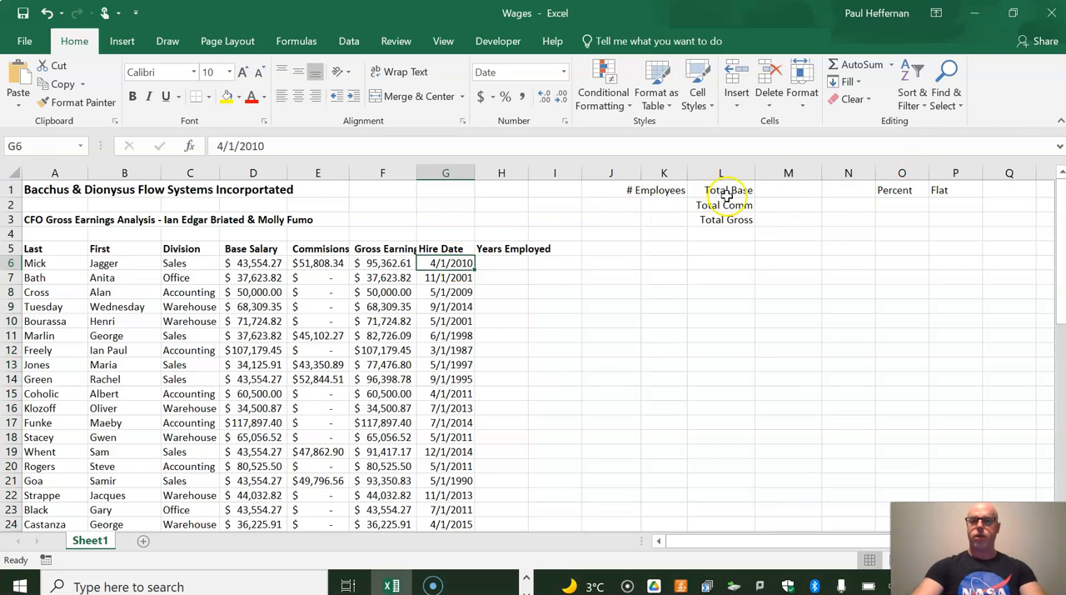
Make the # Employees label in K1 and the Total Base, Total Comm and Total Gross labels in L1:L3 bold and italic
left_click(658, 190)
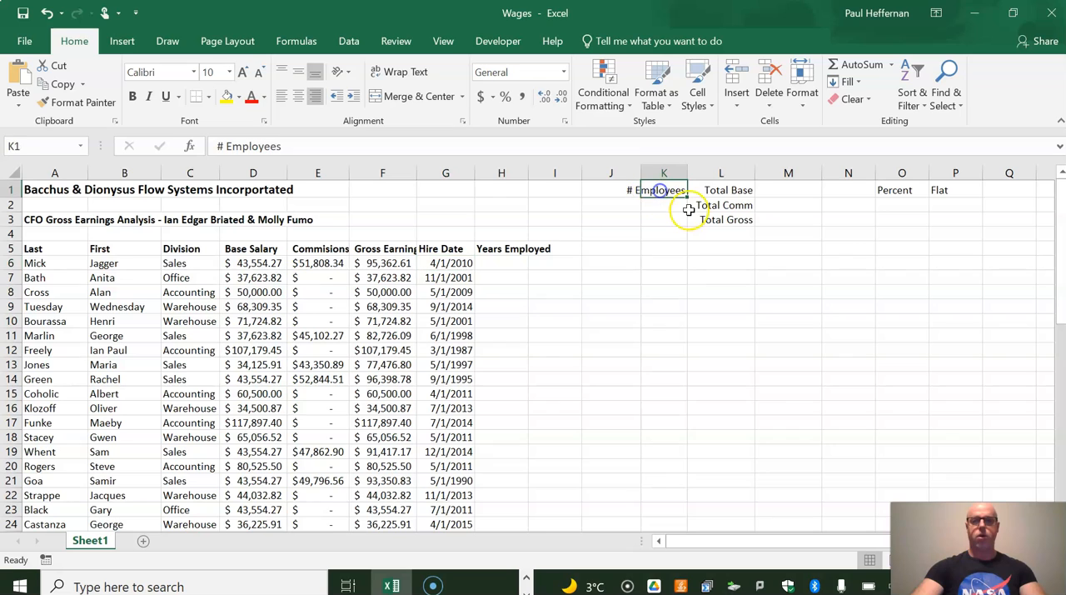
left_click(136, 97)
left_click_drag(721, 190, 714, 219)
left_click(148, 96)
left_click(656, 191)
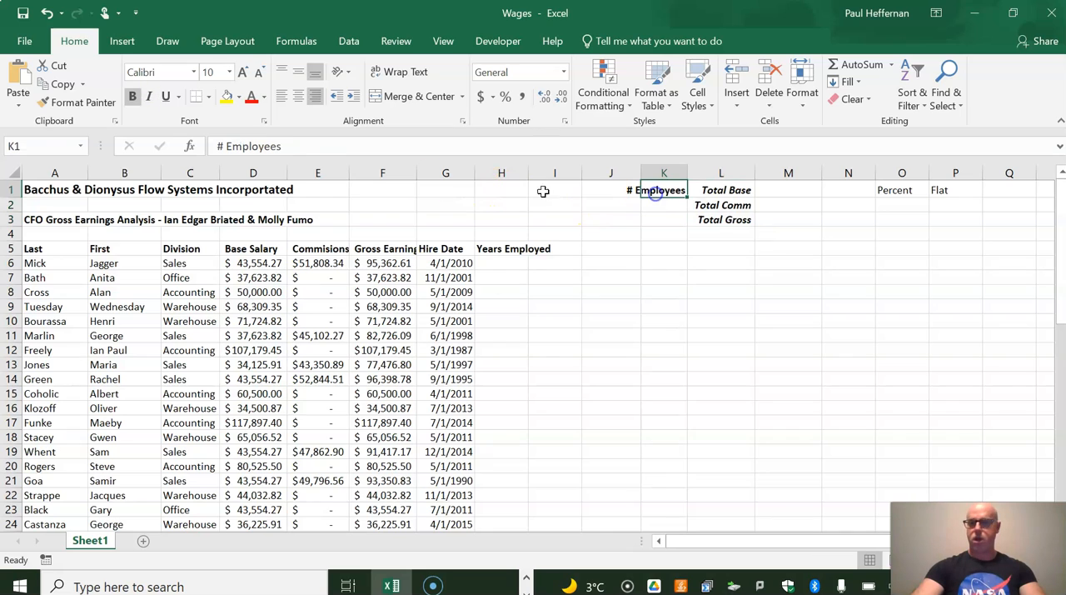
left_click(149, 97)
Make the Percent and Flat headings in O1:P1 italic and bold
left_click_drag(892, 191, 946, 190)
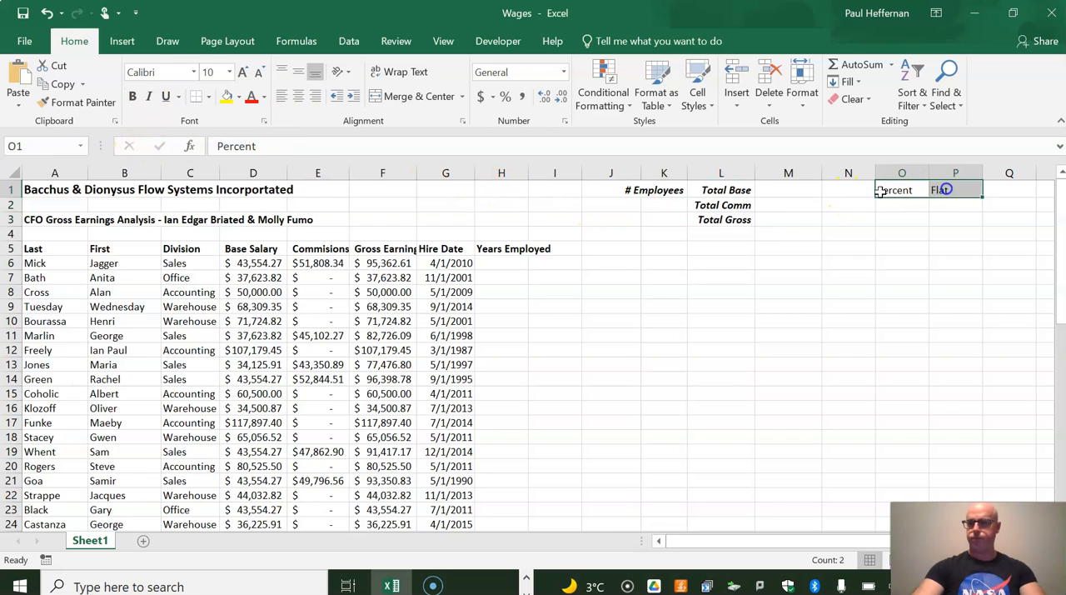
left_click(148, 97)
left_click(131, 97)
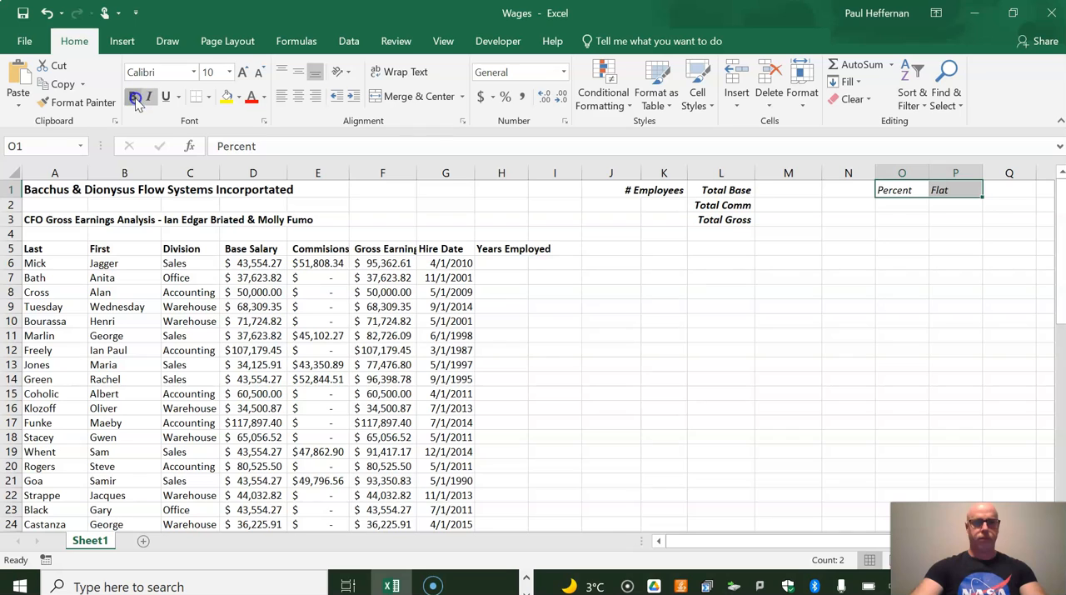
Enter 1.02 under Percent in O2 and 500 under Flat in P2
left_click(893, 206)
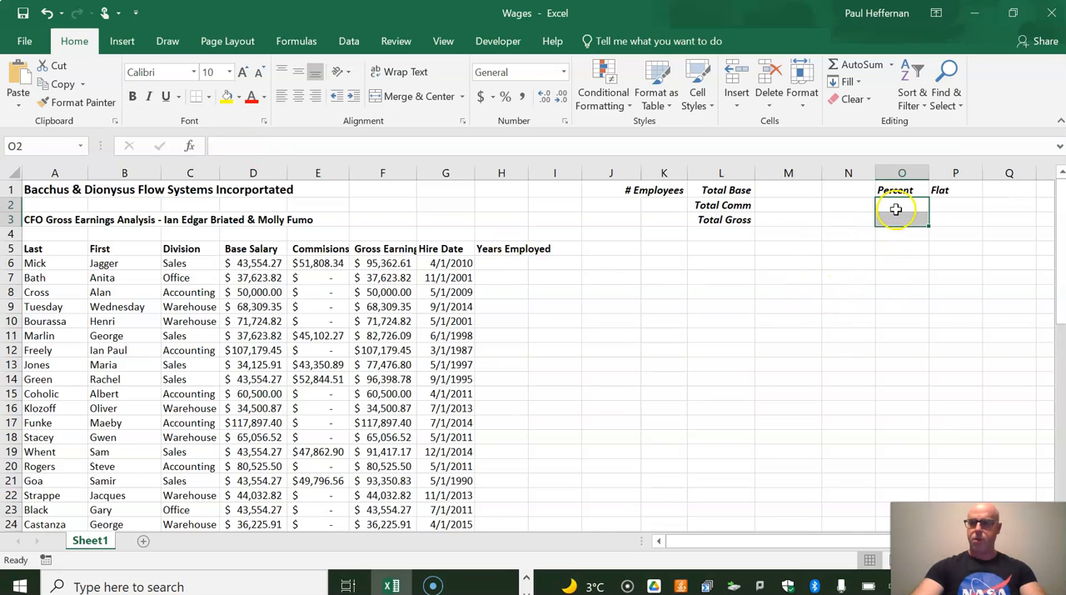
type("1.0")
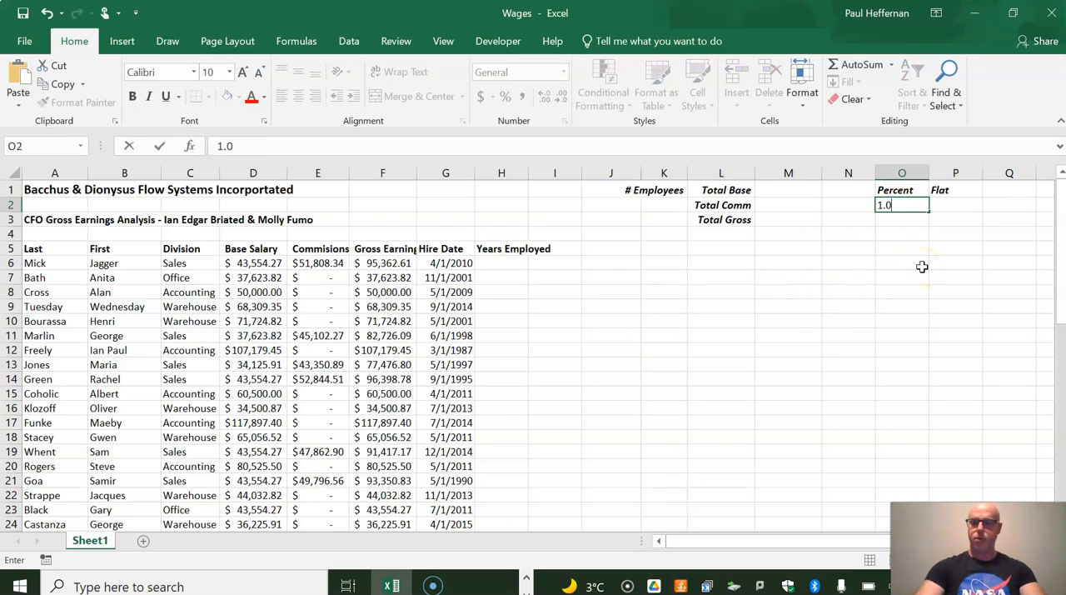
type("2")
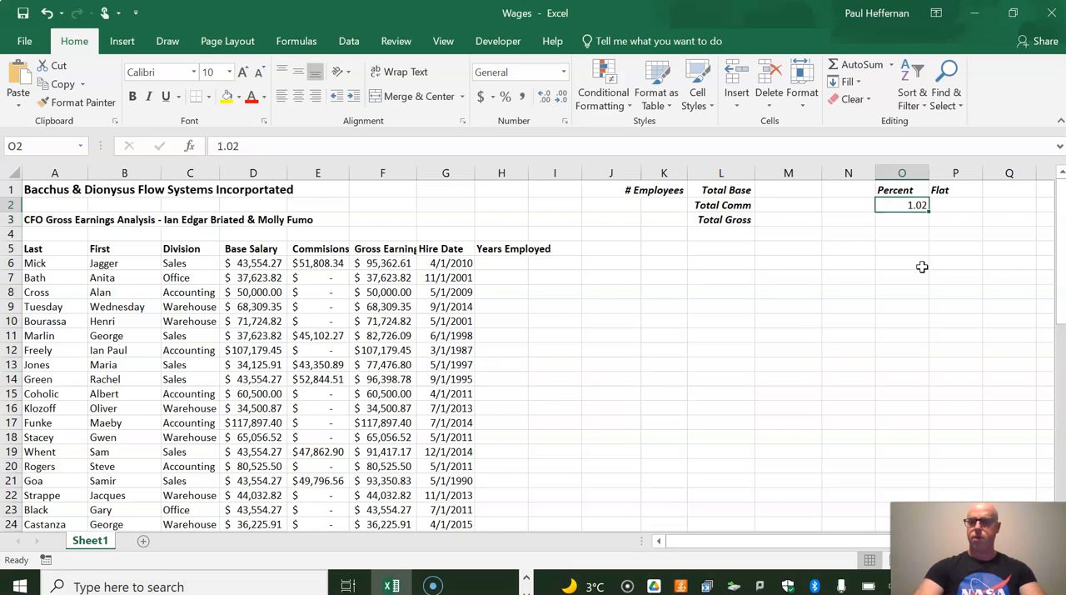
key("Tab")
type("5")
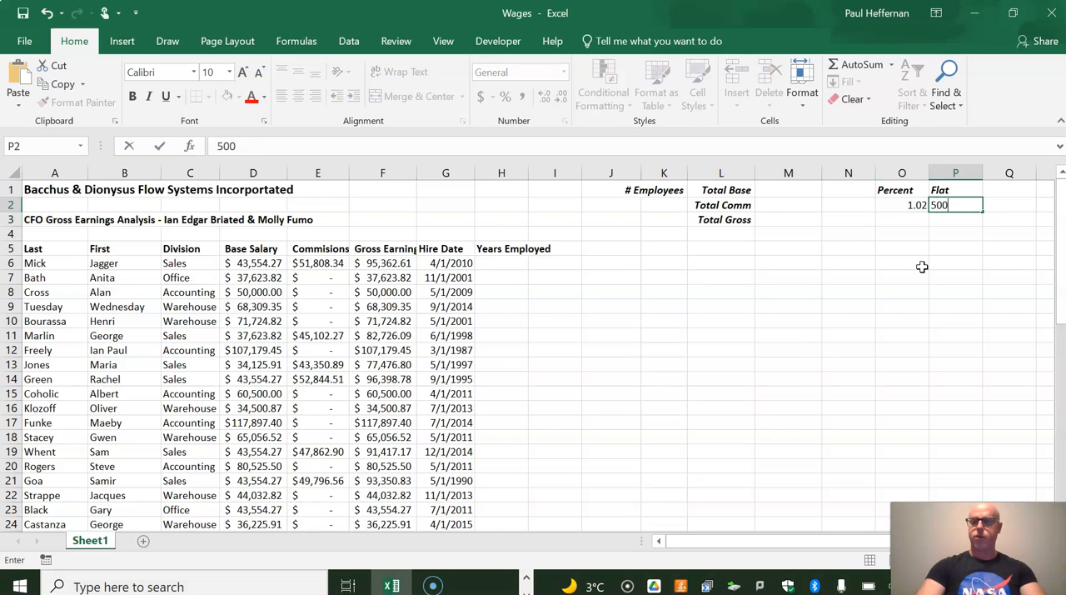
key("Return")
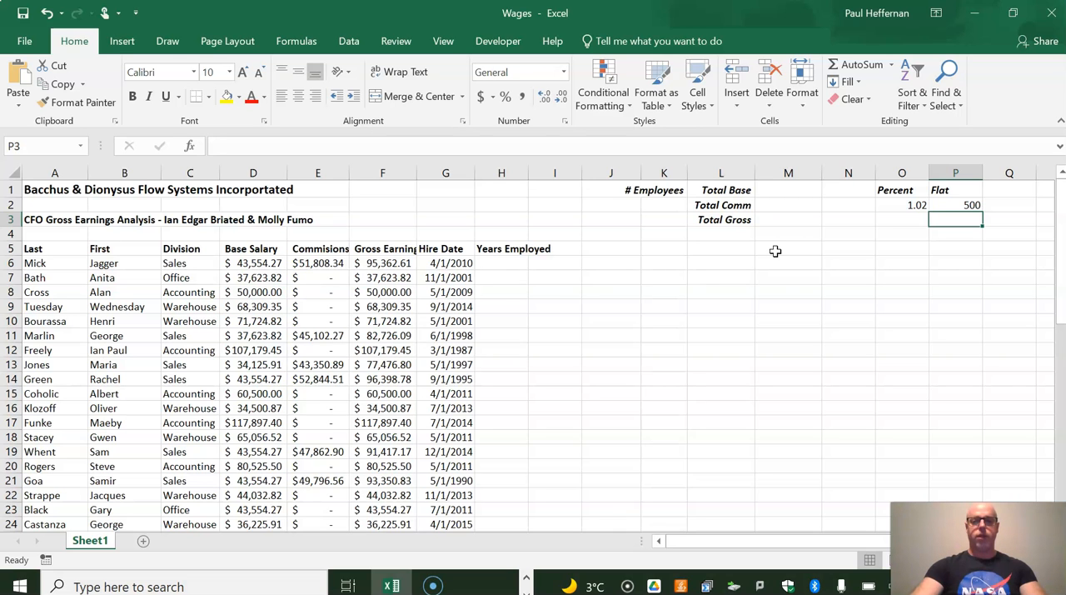
Clear the Gross Earnings values from F6 down and enter the formula =D6+E6 in F6
left_click_drag(403, 262, 405, 516)
key("Delete")
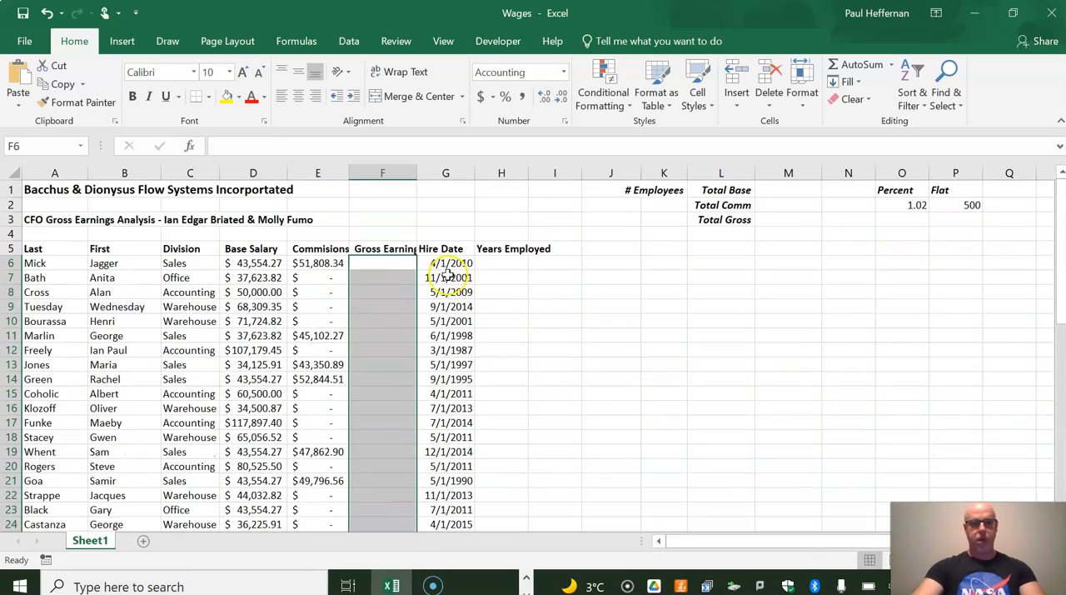
left_click(387, 259)
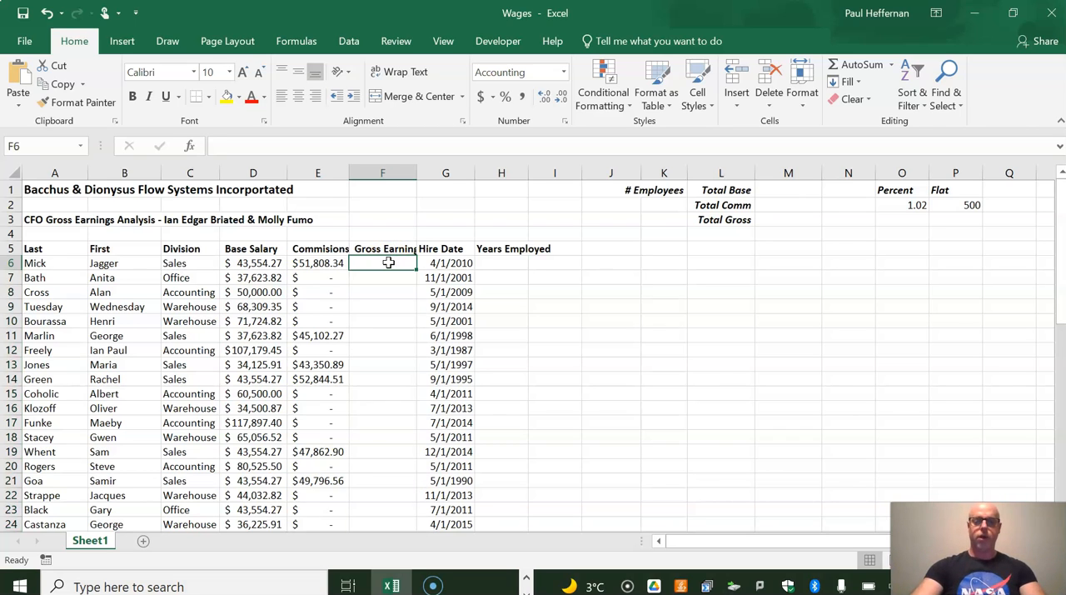
type("=")
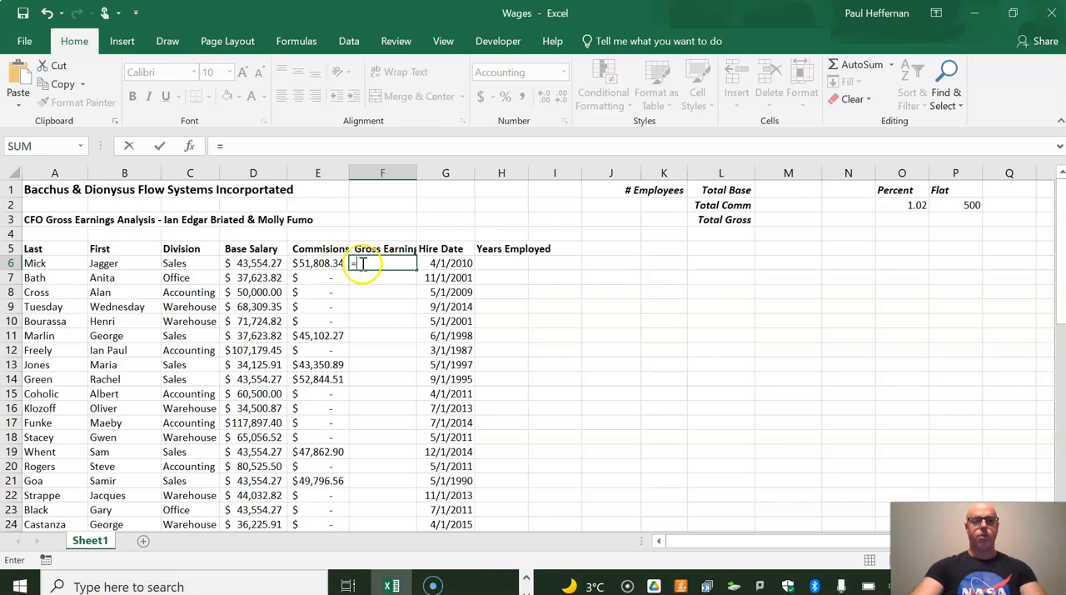
left_click(263, 265)
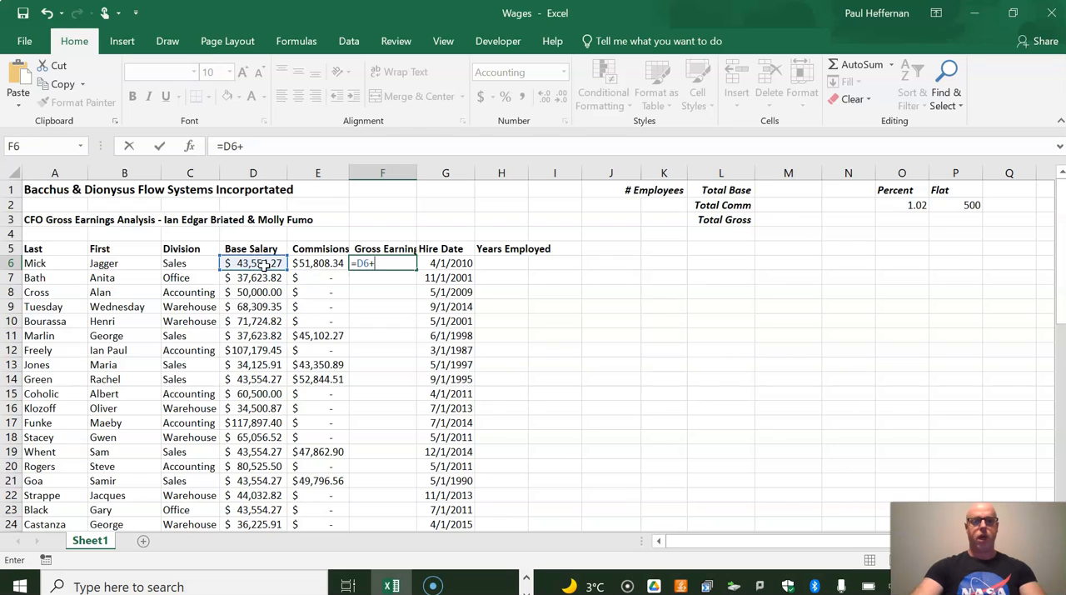
left_click(319, 263)
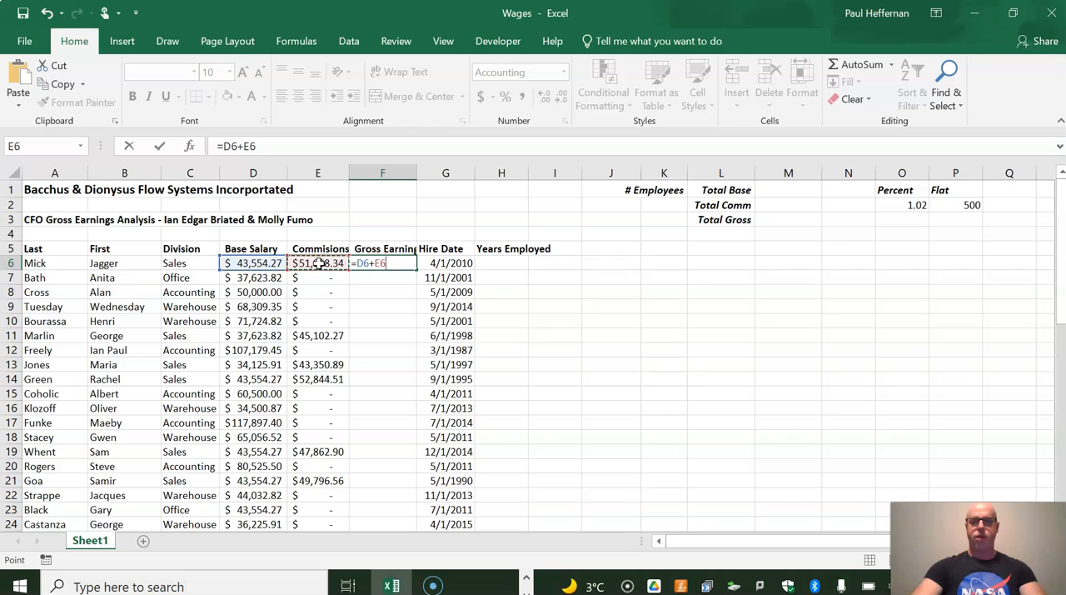
key("Return")
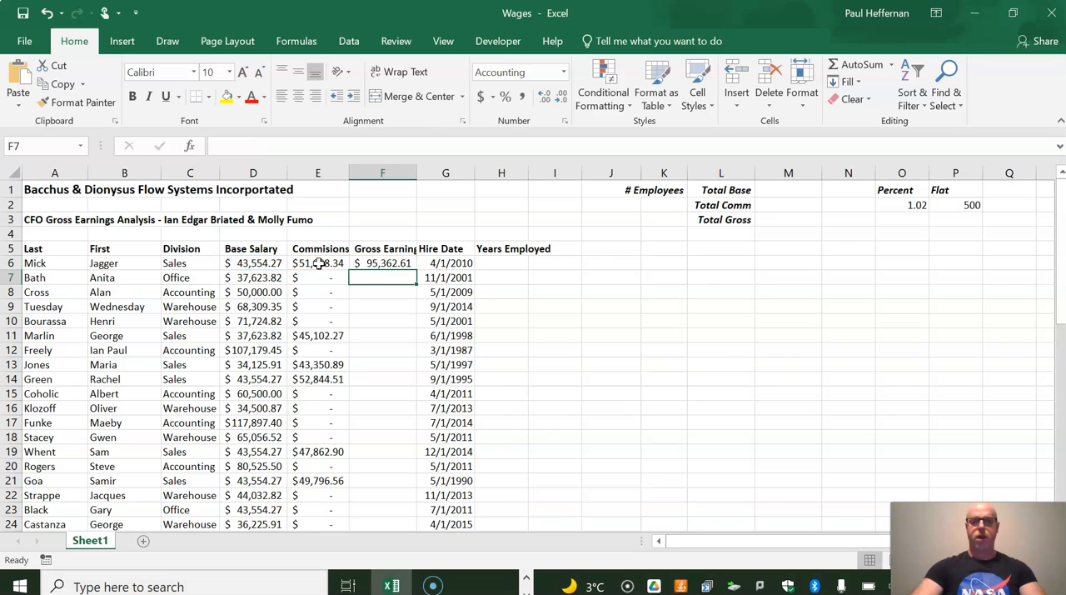
Copy the gross earnings formula from F6 into F7:F55
left_click(386, 264)
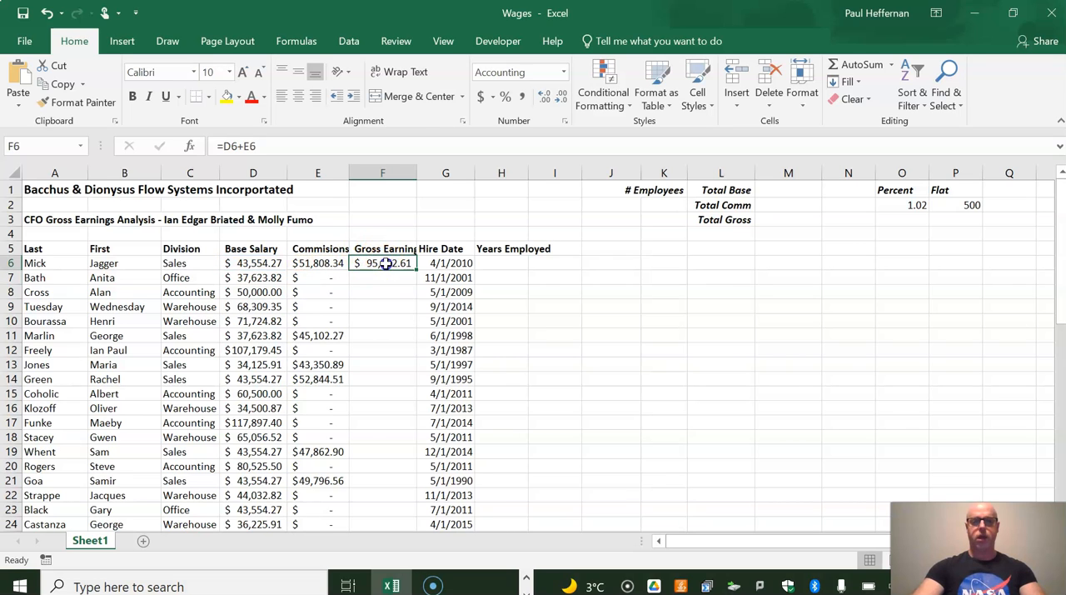
left_click(53, 84)
mouse_move(398, 277)
left_mouse_down()
mouse_move(372, 547)
mouse_move(372, 505)
left_mouse_up()
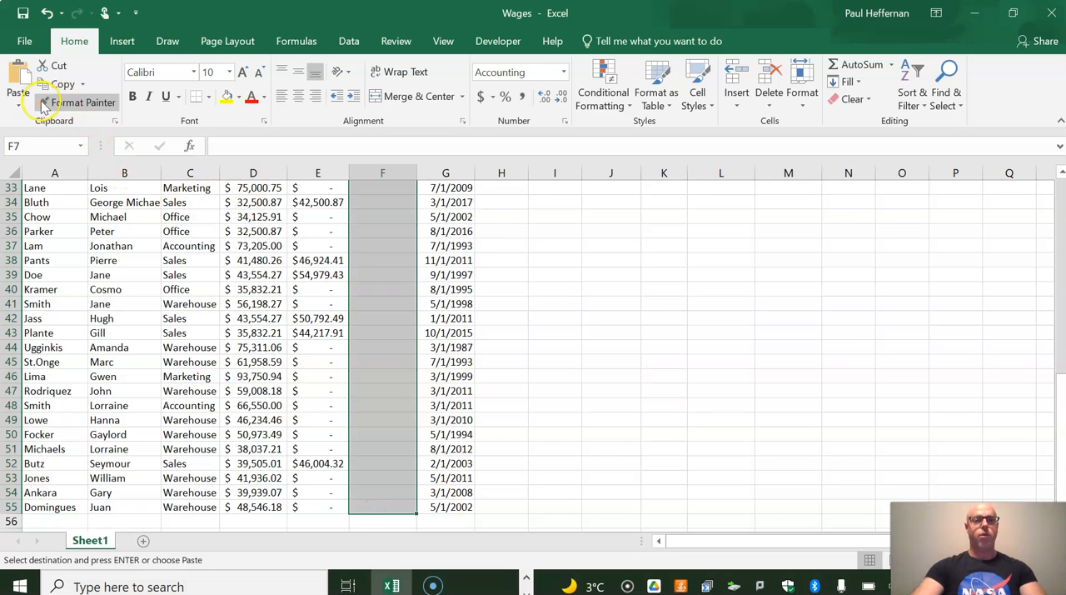
left_click(18, 79)
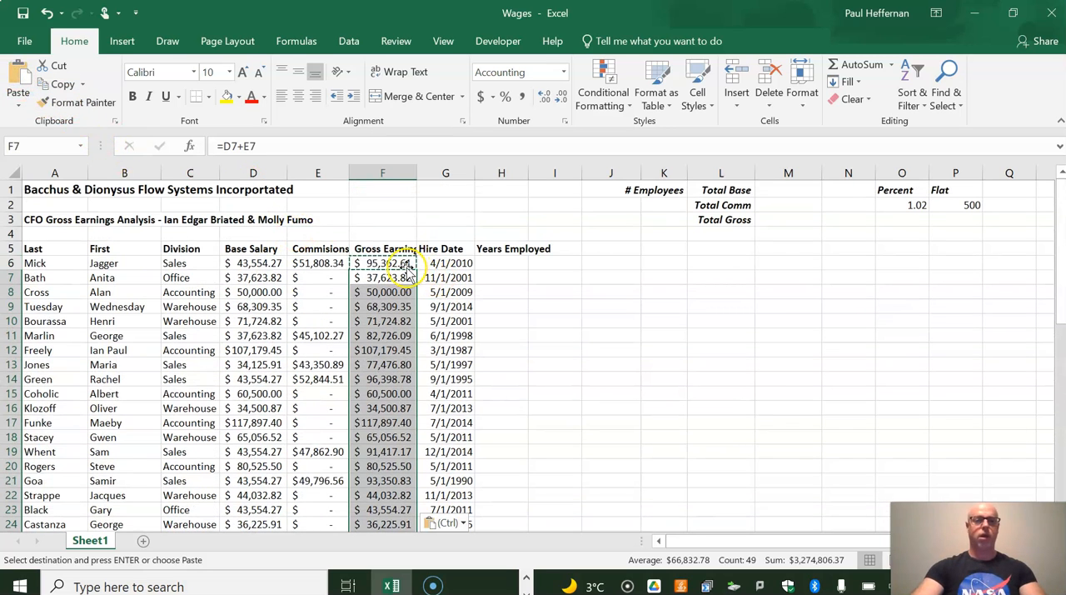
Calculate the first employee's years employed in H6 with the formula =ROUND(((NOW()-G6))/365.26,1)
left_click(512, 264)
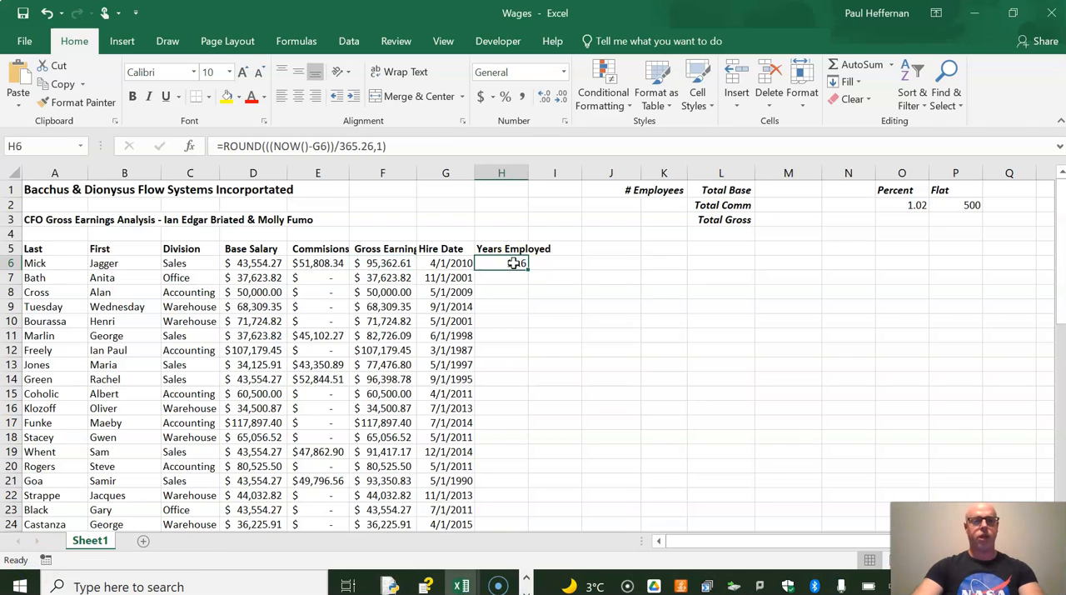
left_click(514, 263)
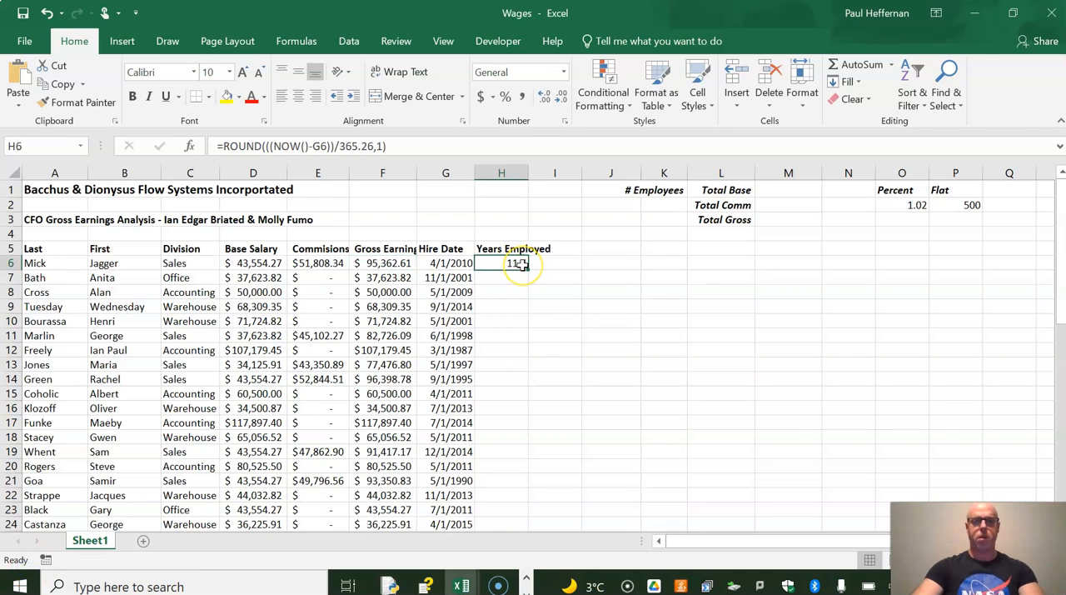
Review the years employed formula in H6 and copy it down the column through H55
double_click(520, 263)
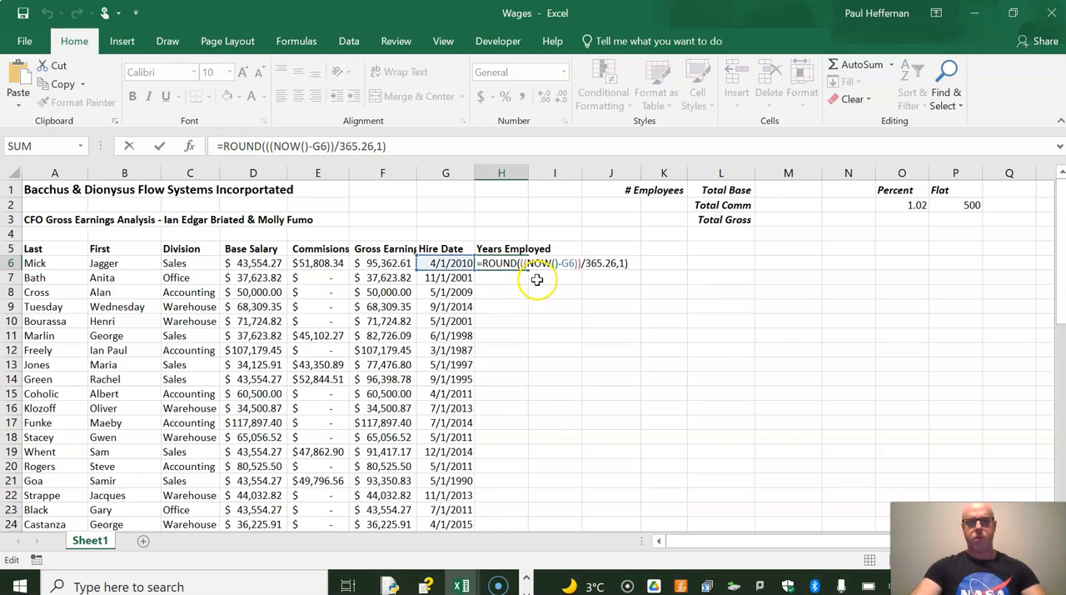
left_click(514, 286)
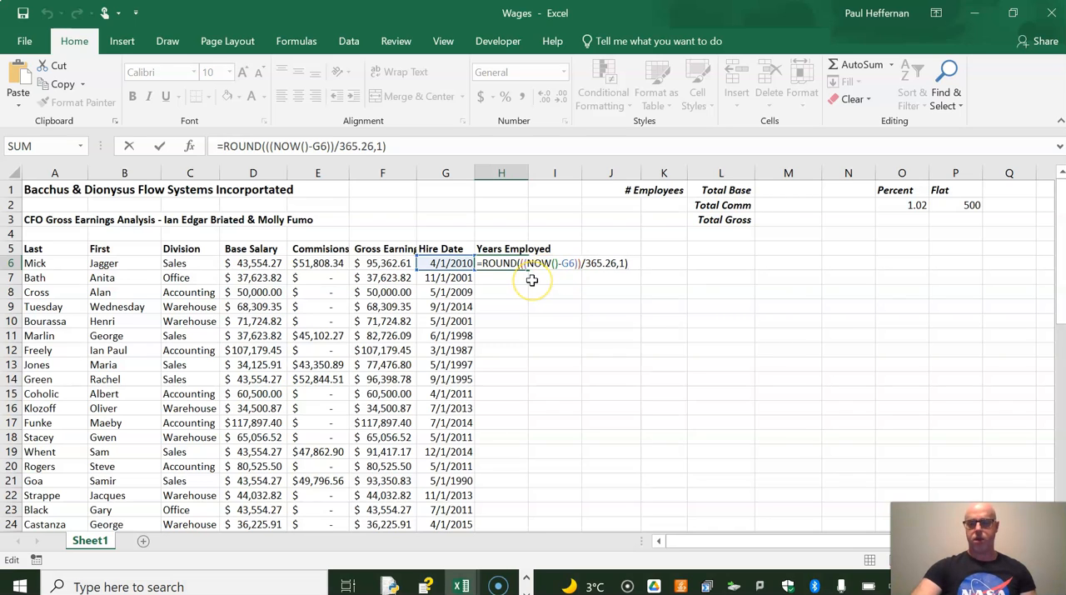
key("Return")
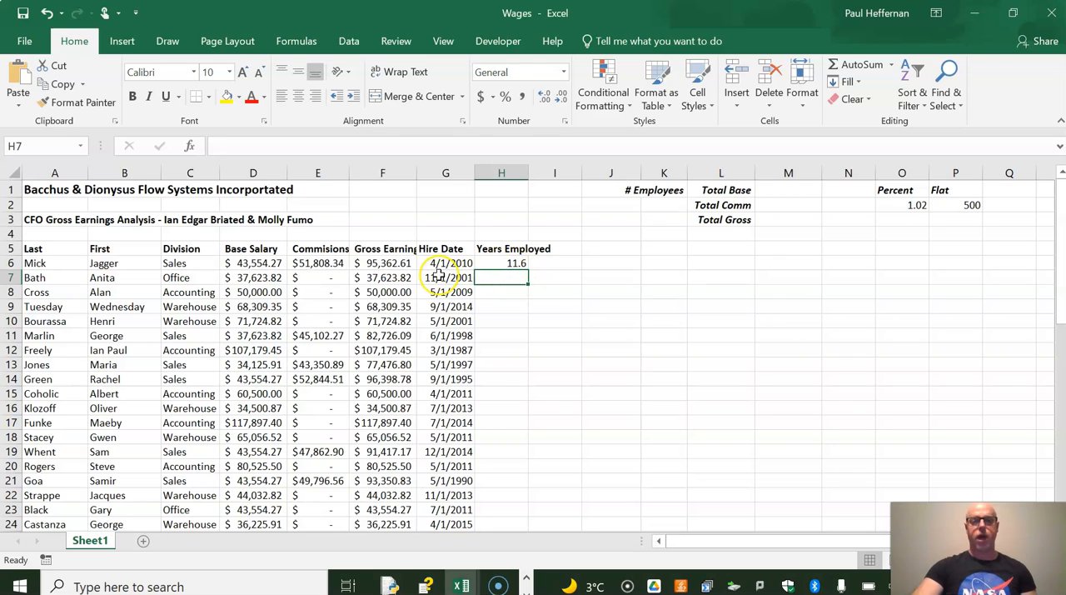
left_click(495, 262)
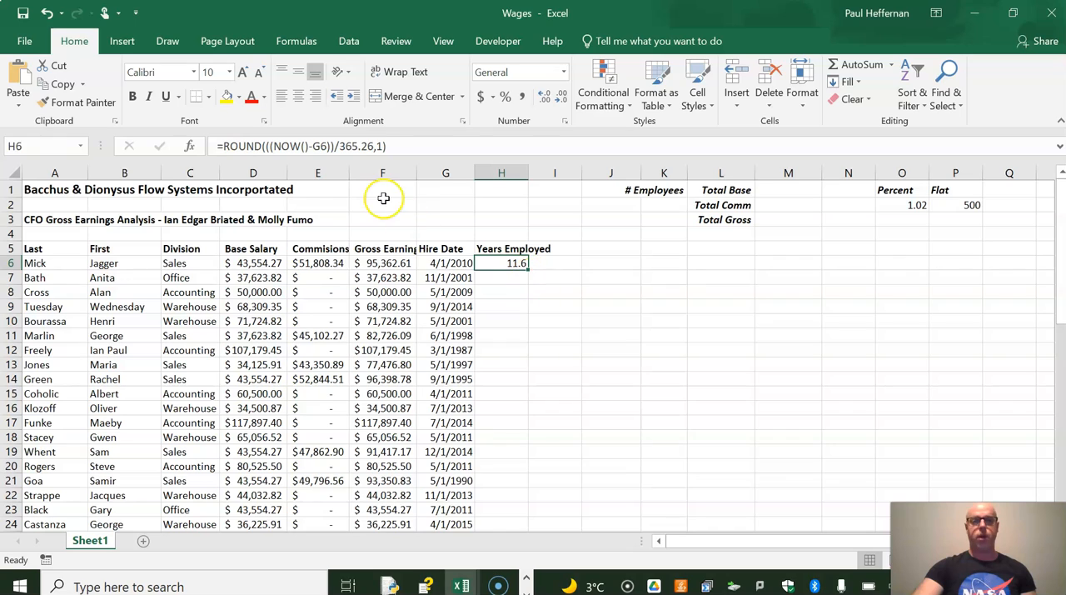
left_click_drag(531, 273, 539, 509)
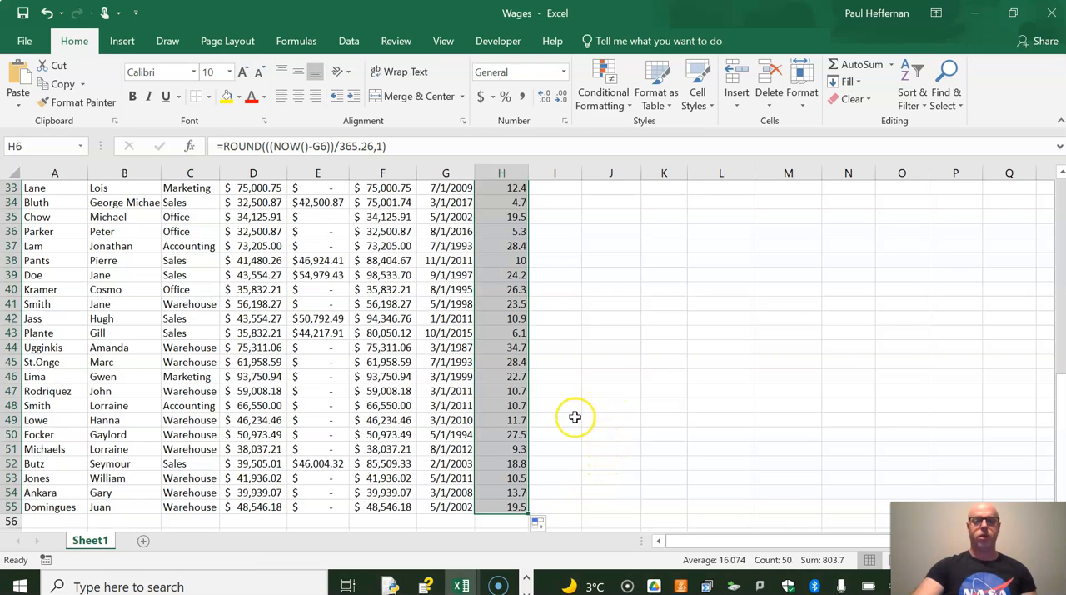
scroll(571, 418, "up", 6)
scroll(571, 418, "up", 5)
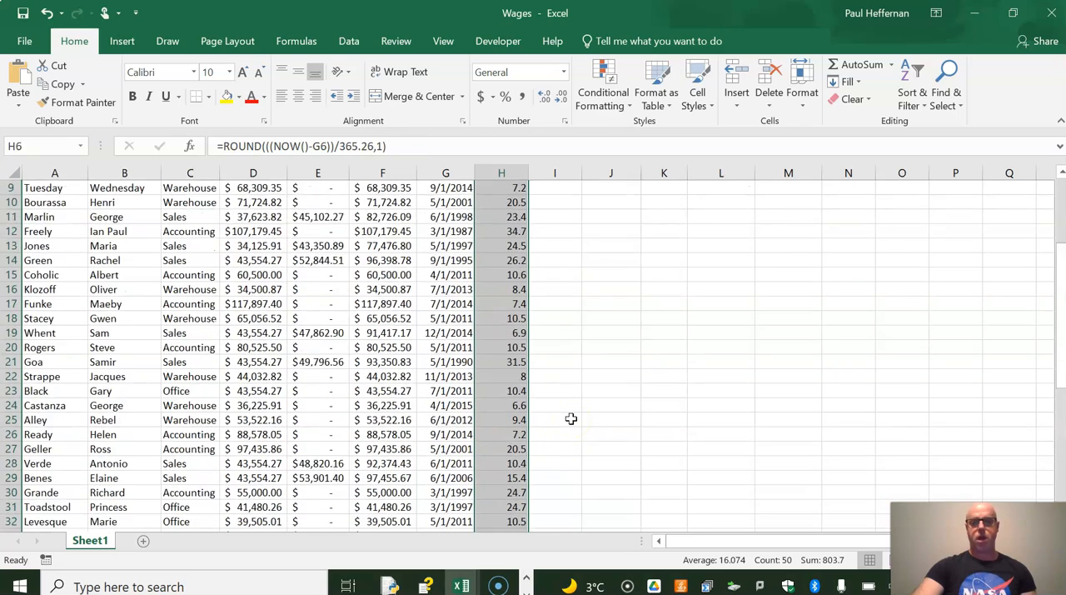
scroll(586, 263, "up", 1)
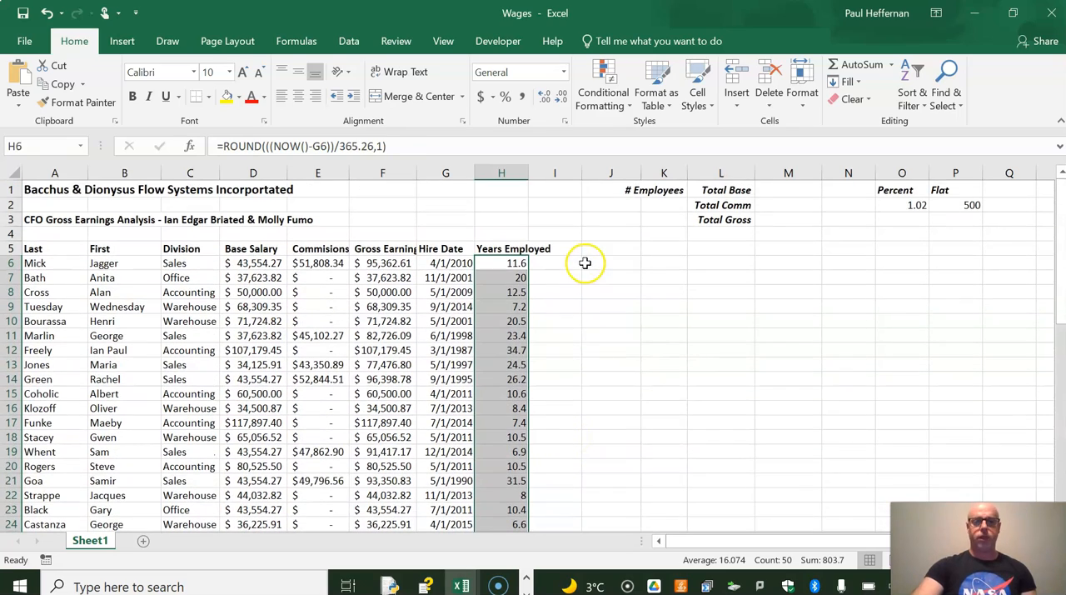
Set up a sort of the employee table A5:H55 with Division, A to Z, as the first sort level
left_click(510, 263)
left_click_drag(70, 262, 543, 305)
scroll(488, 309, "up", 3)
left_click_drag(78, 248, 516, 487)
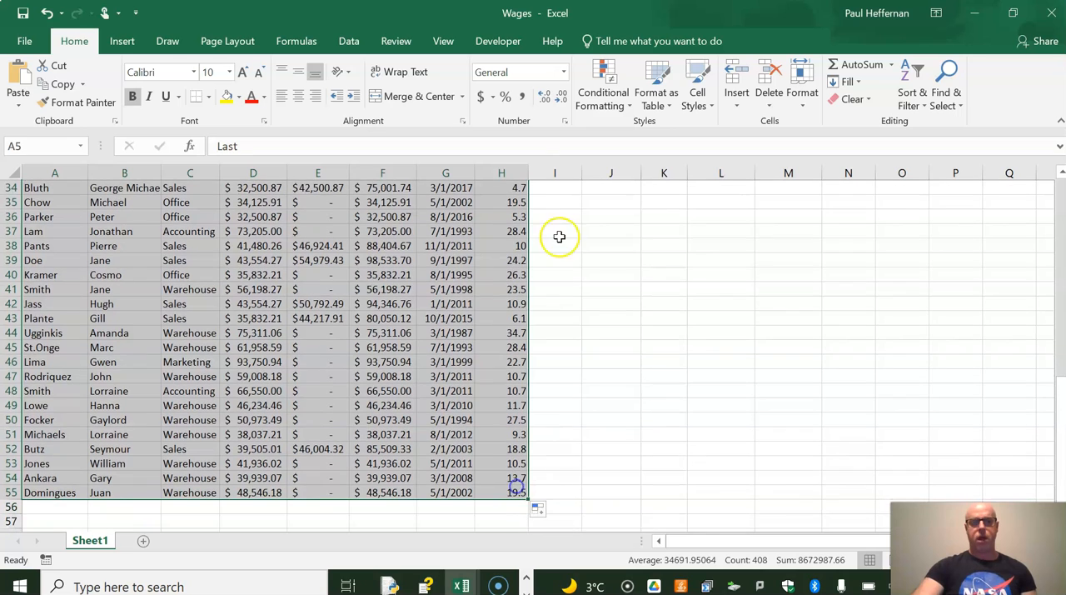
left_click(350, 42)
left_click(448, 81)
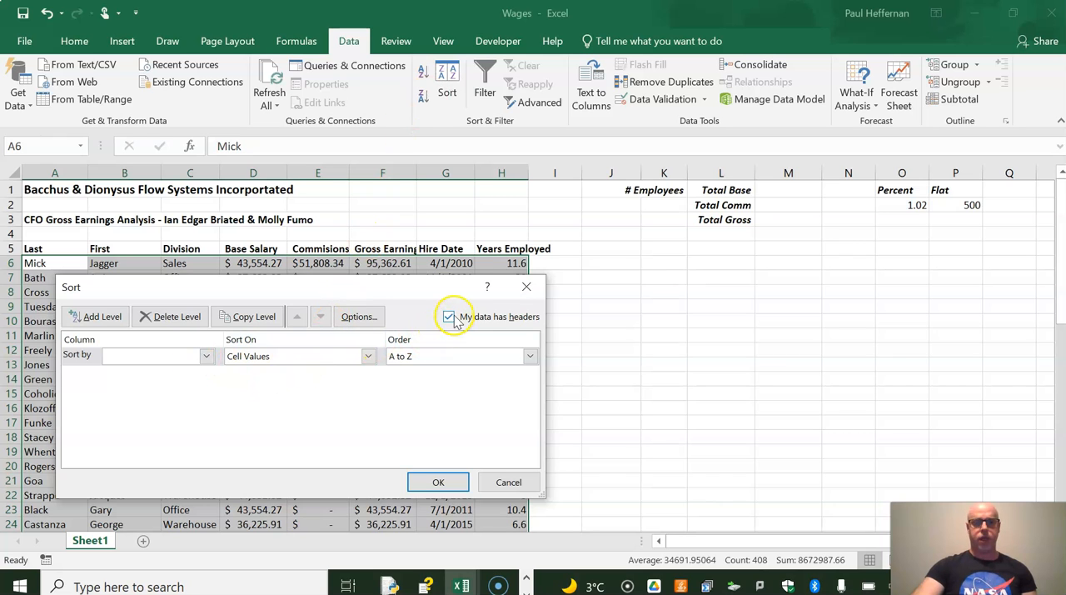
left_click(207, 355)
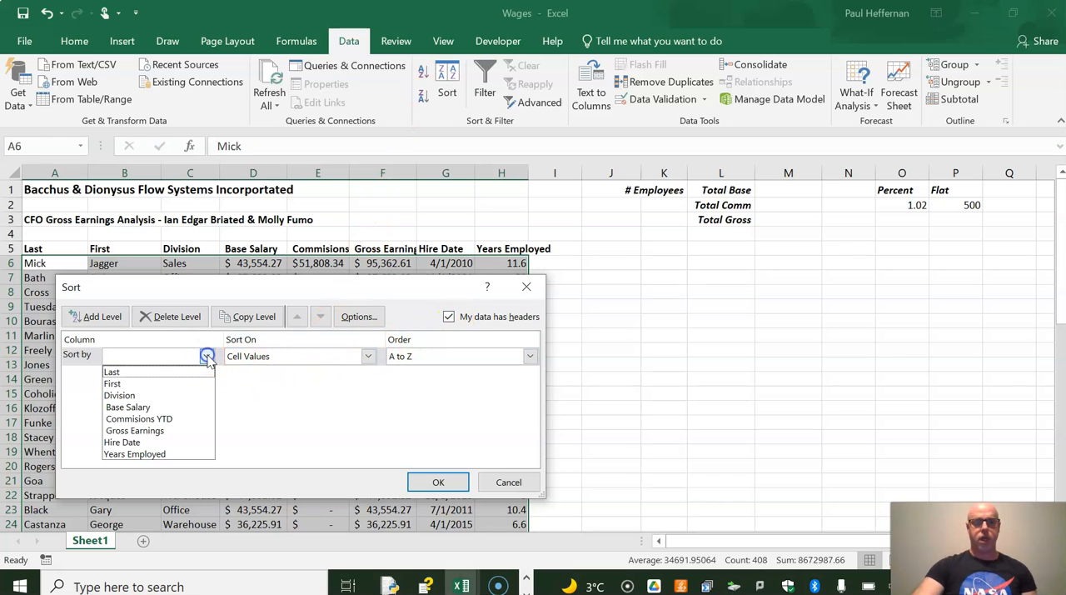
left_click(188, 396)
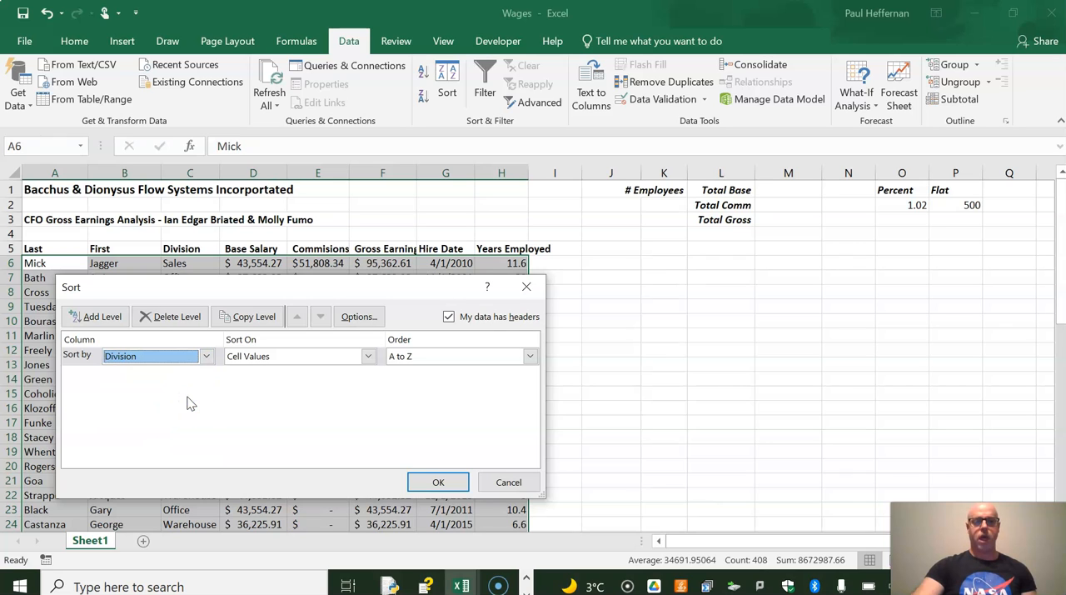
Add a second sort level on Years Employed, Largest to Smallest, apply the sort and check the sorted rows
left_click(101, 316)
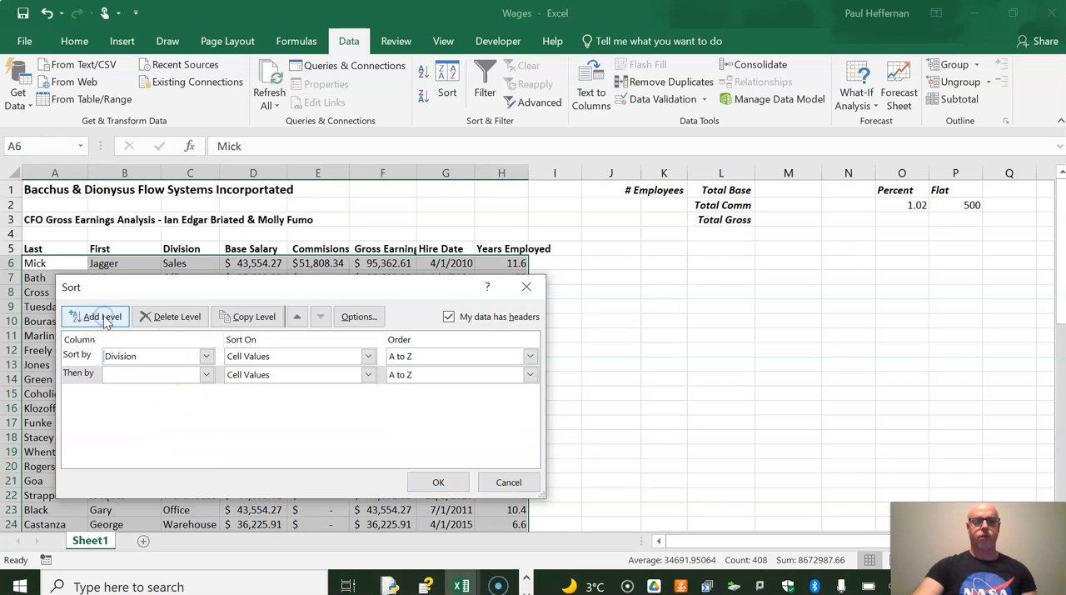
left_click(206, 376)
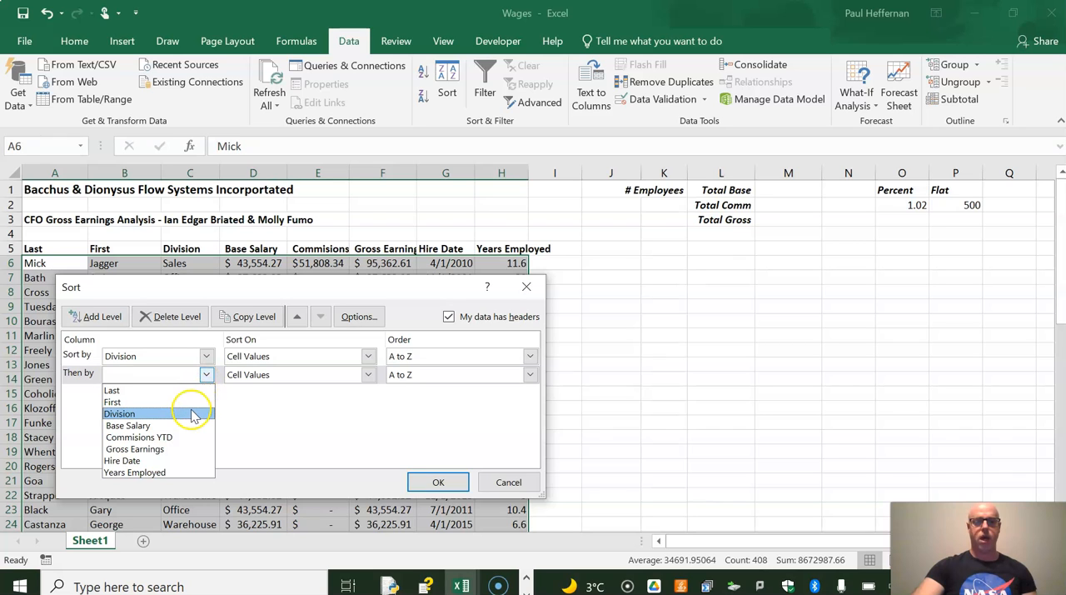
left_click(183, 473)
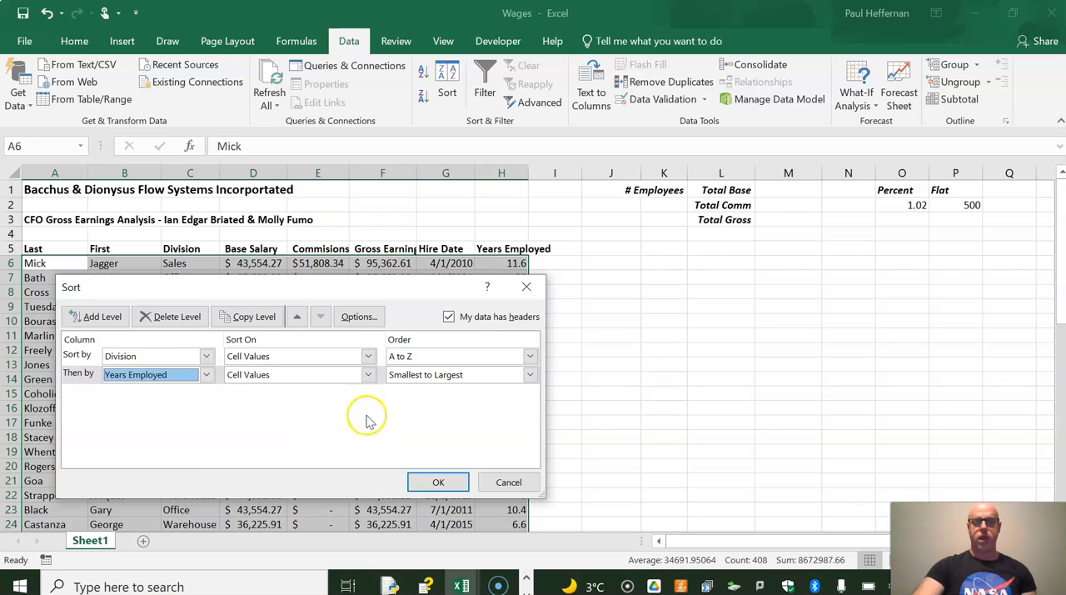
left_click(442, 376)
left_click(442, 402)
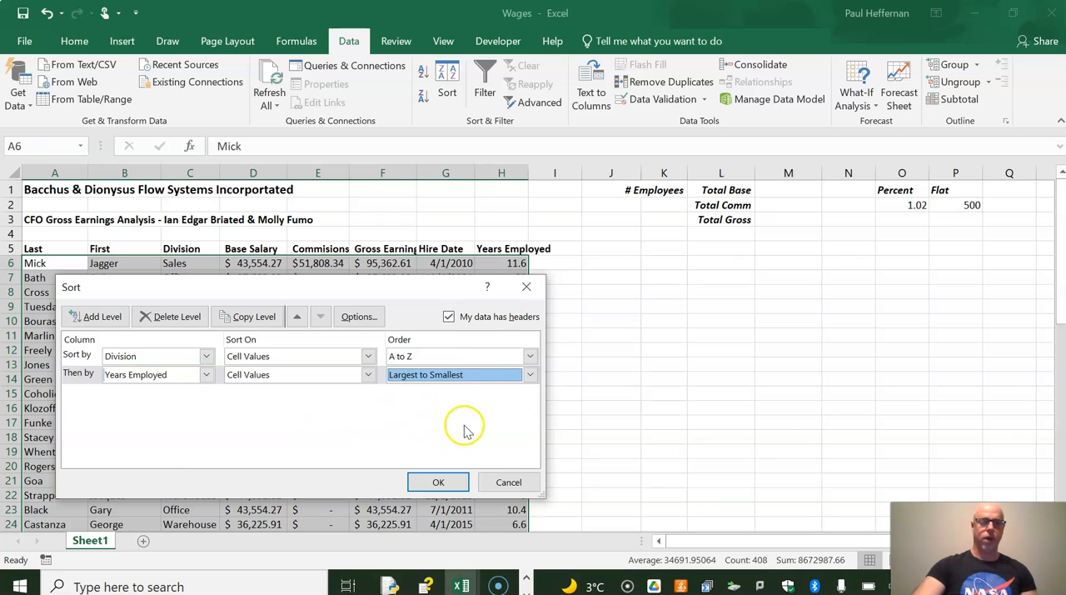
left_click(439, 481)
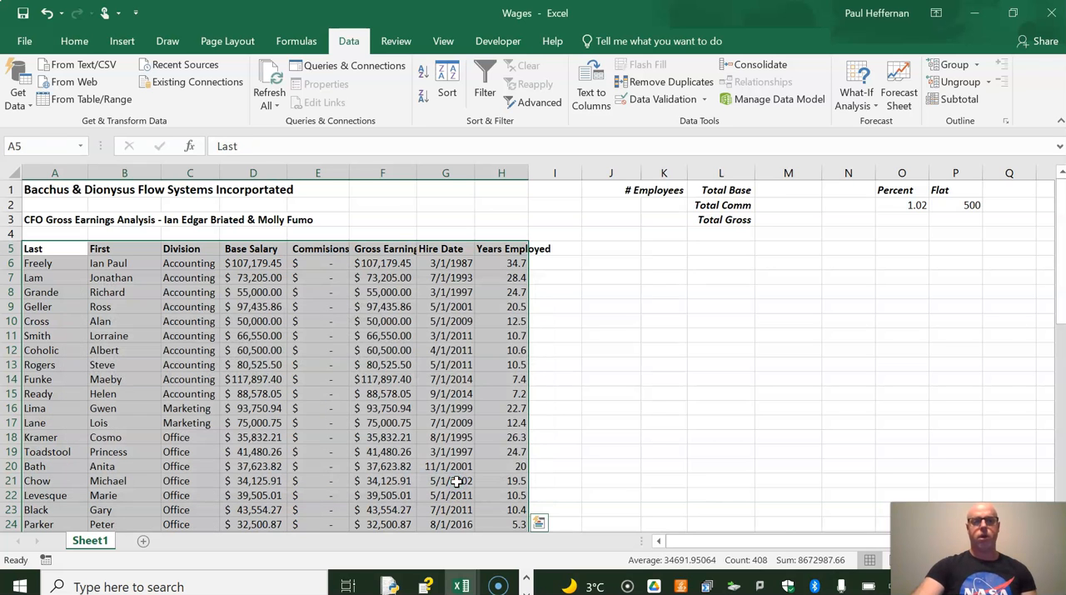
left_click(178, 263)
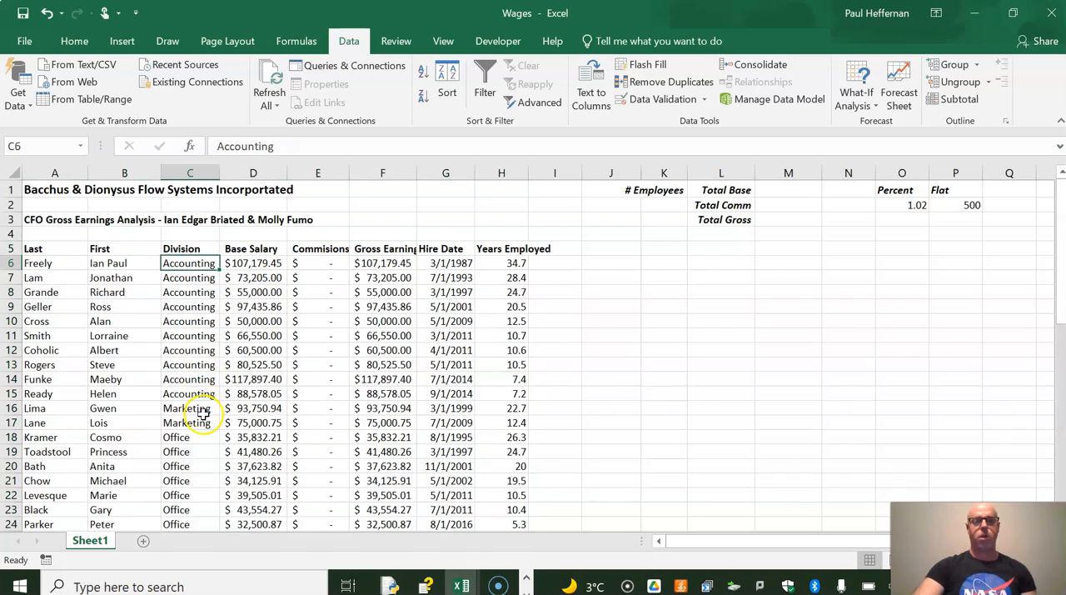
scroll(204, 414, "down", 3)
scroll(203, 414, "down", 8)
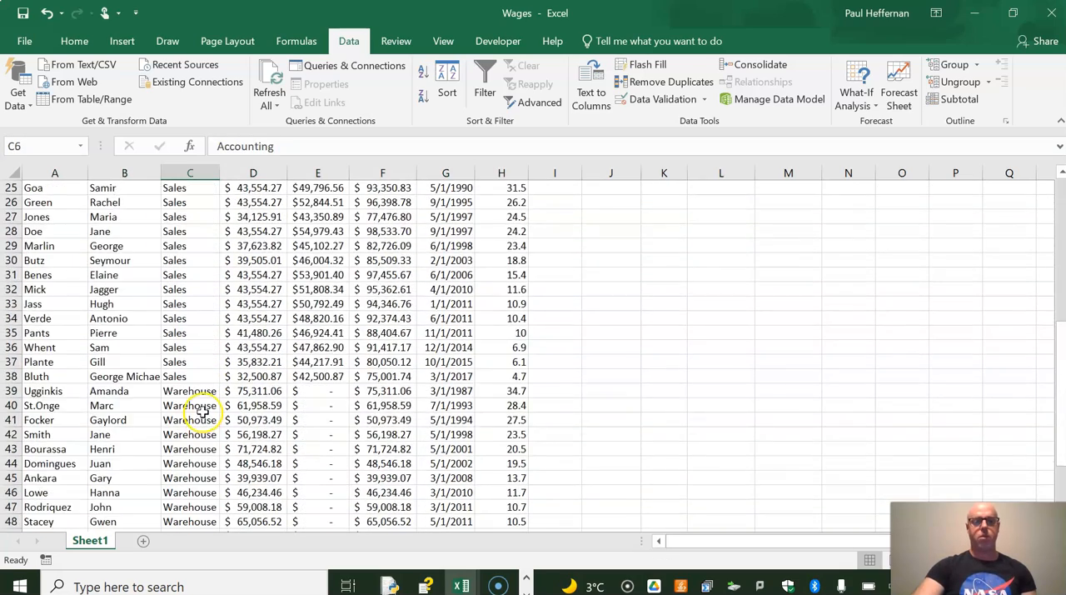
scroll(203, 410, "down", 2)
scroll(203, 410, "up", 13)
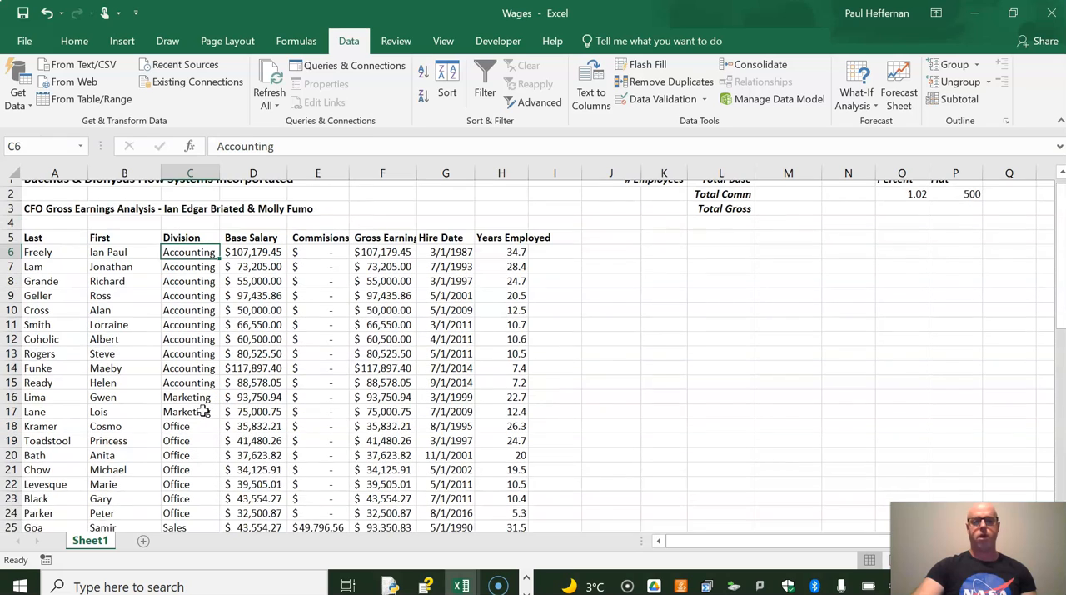
Check in the ribbon customization options that the Developer tab is enabled
left_click(63, 248)
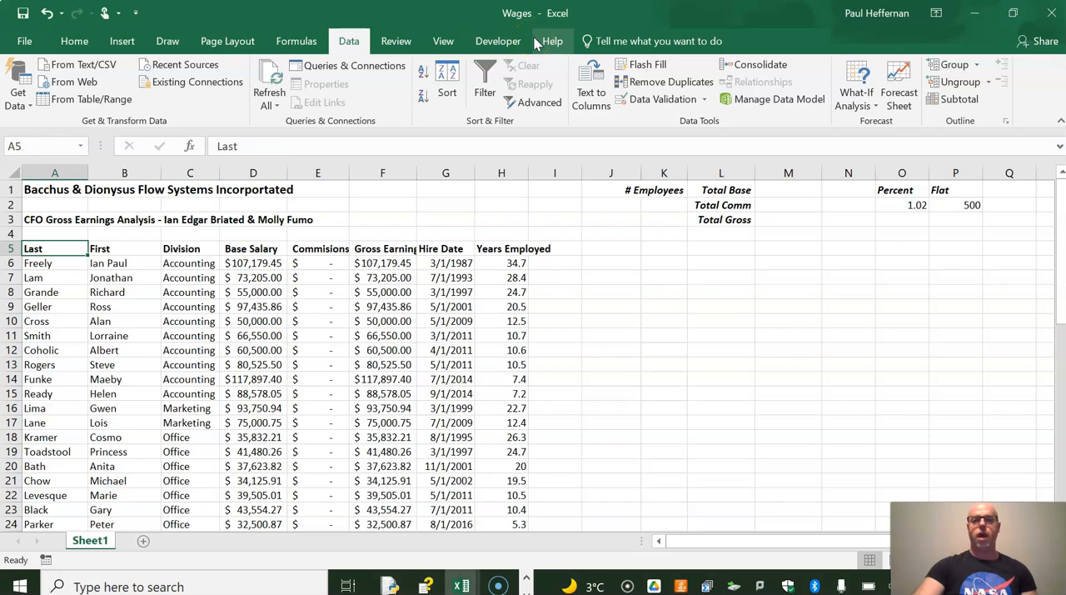
right_click(464, 45)
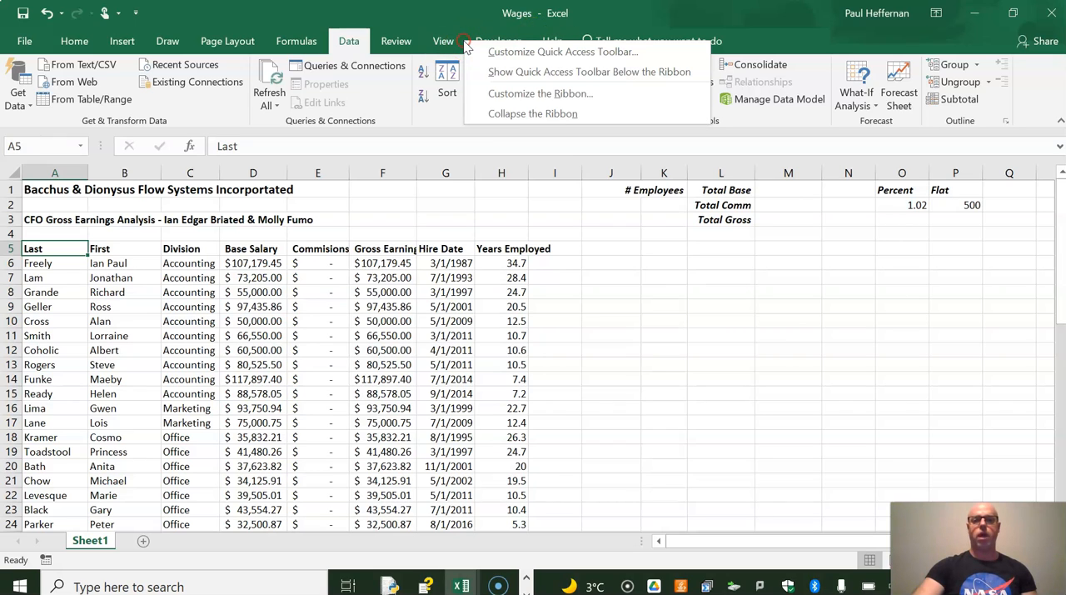
left_click(506, 95)
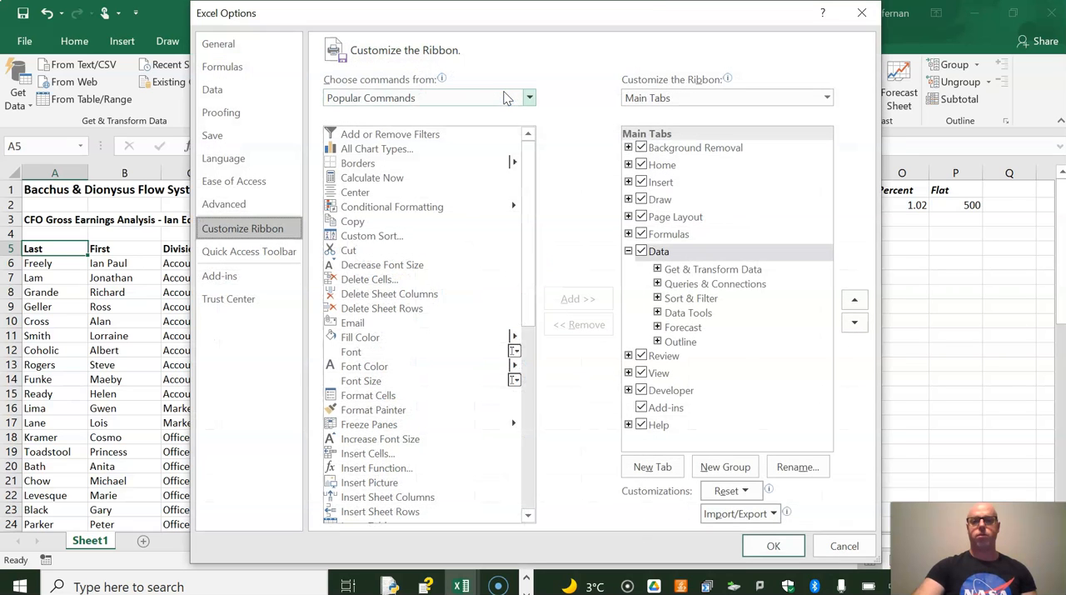
left_click(643, 393)
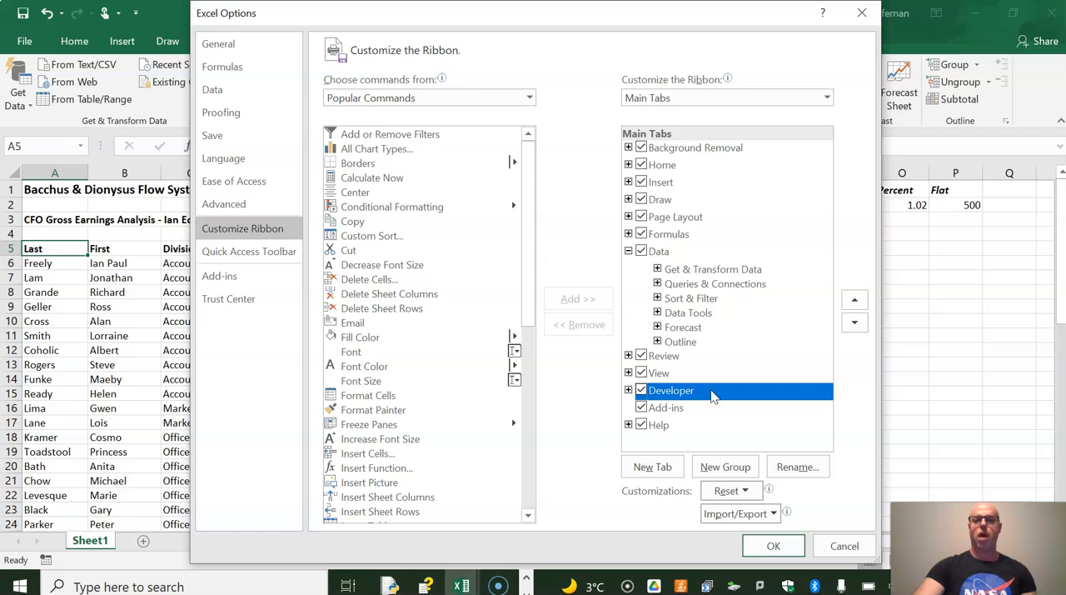
left_click(780, 555)
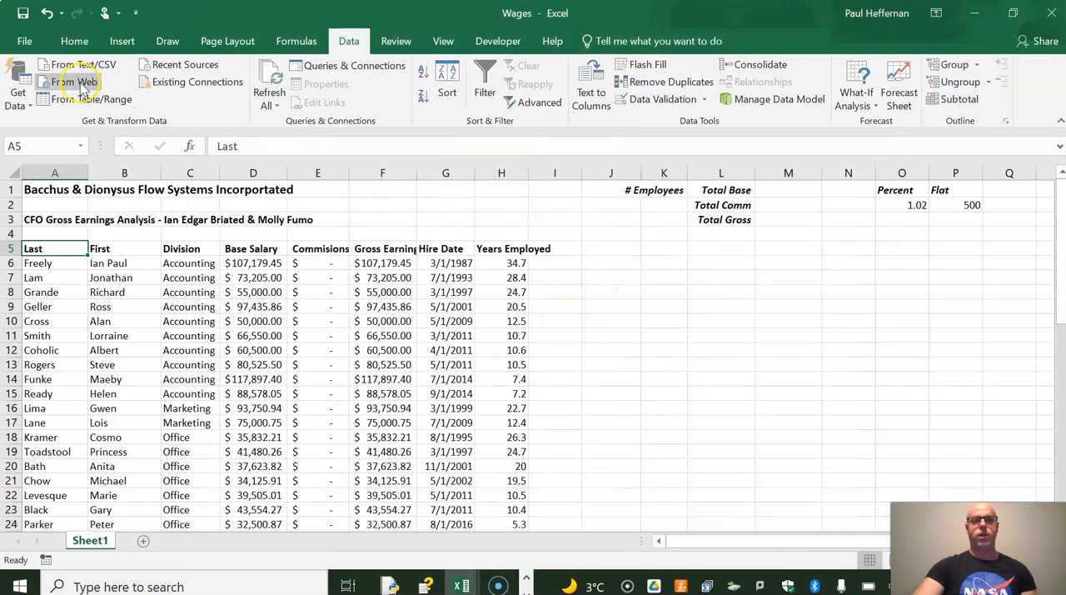
Save a copy of the workbook as Wages in the Documents folder with the type Excel Macro-Enabled Workbook
left_click(25, 40)
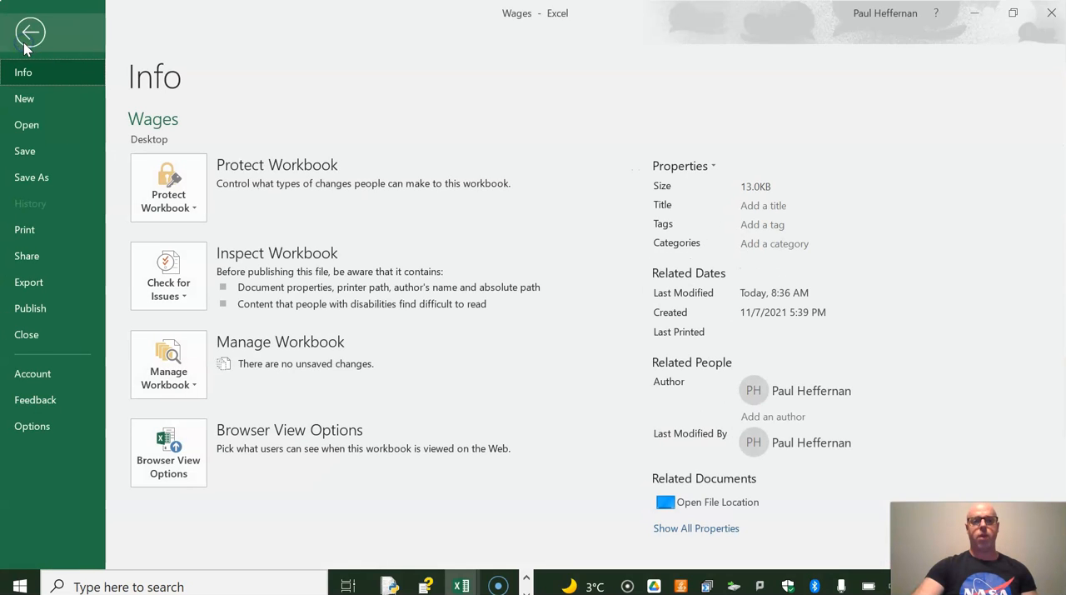
left_click(50, 173)
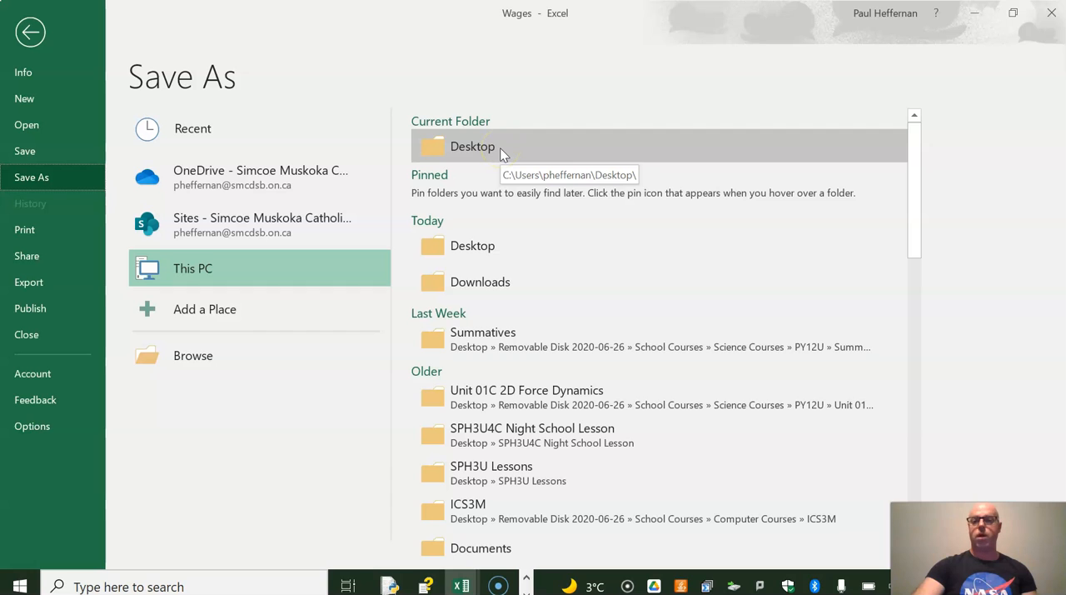
left_click(506, 547)
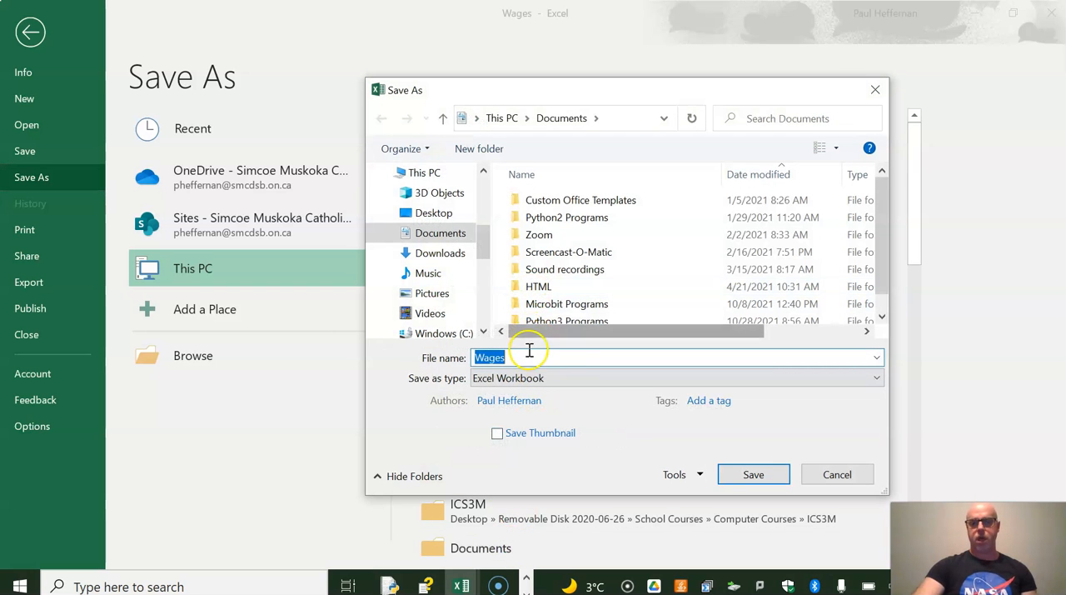
left_click(578, 380)
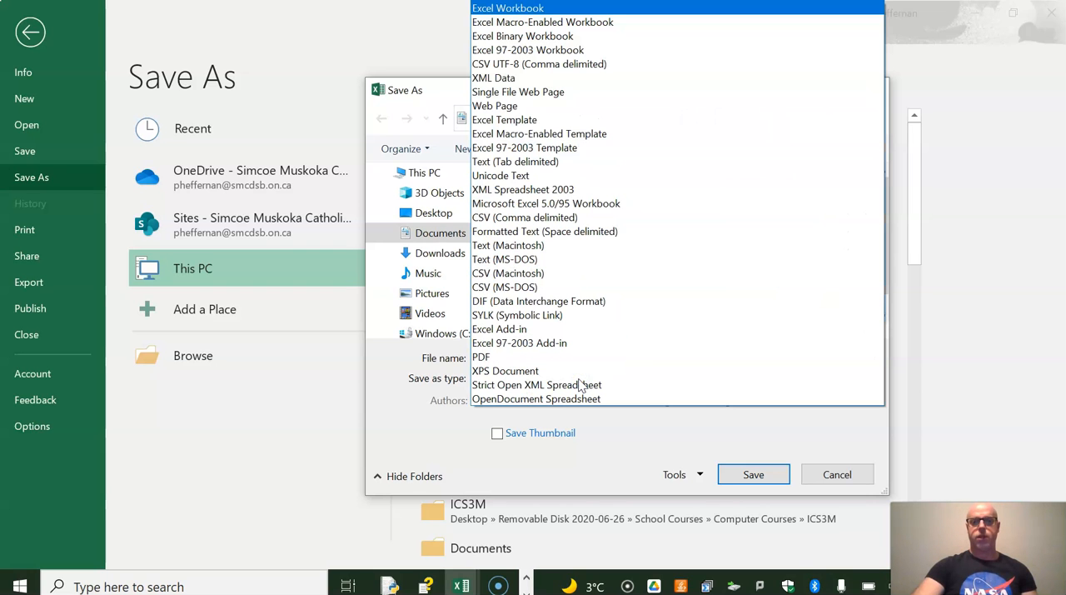
left_click(606, 24)
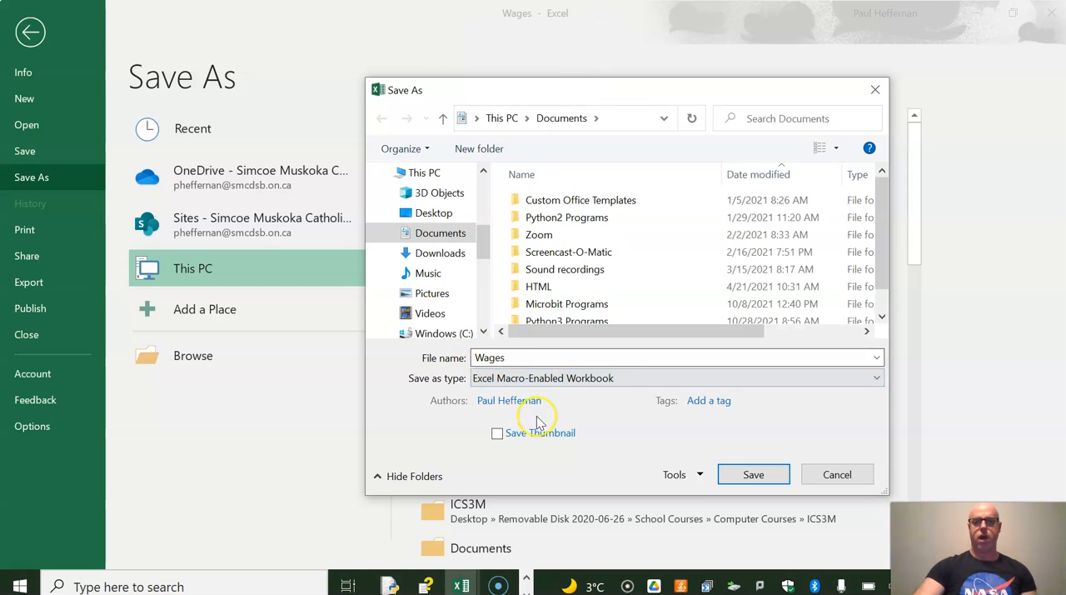
left_click(751, 471)
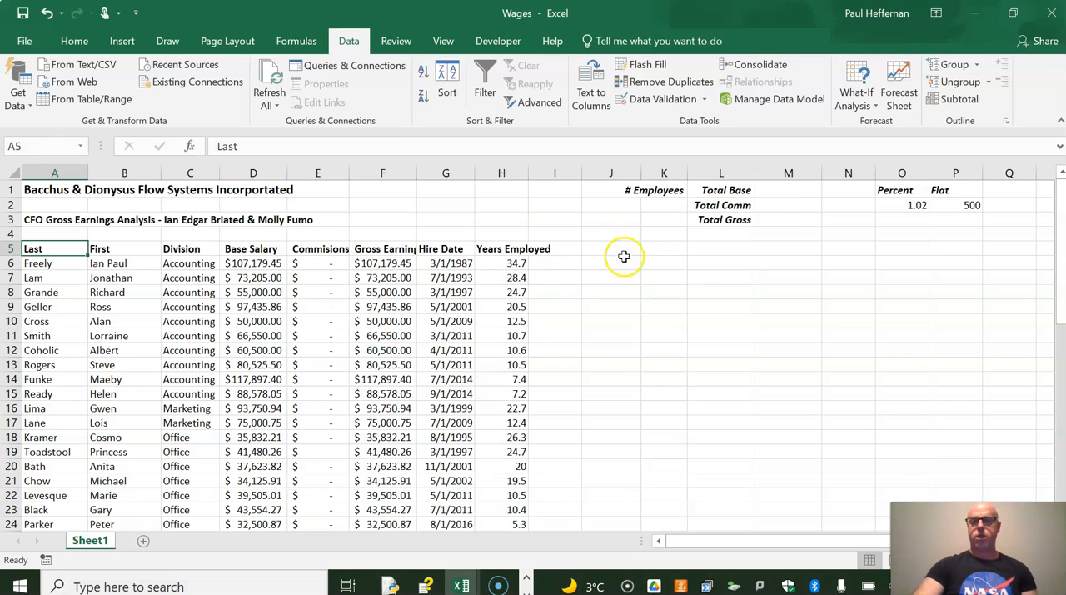
Total all base salaries from D6 down in M1 with the SUM function, and widen column M to fit
left_click(779, 190)
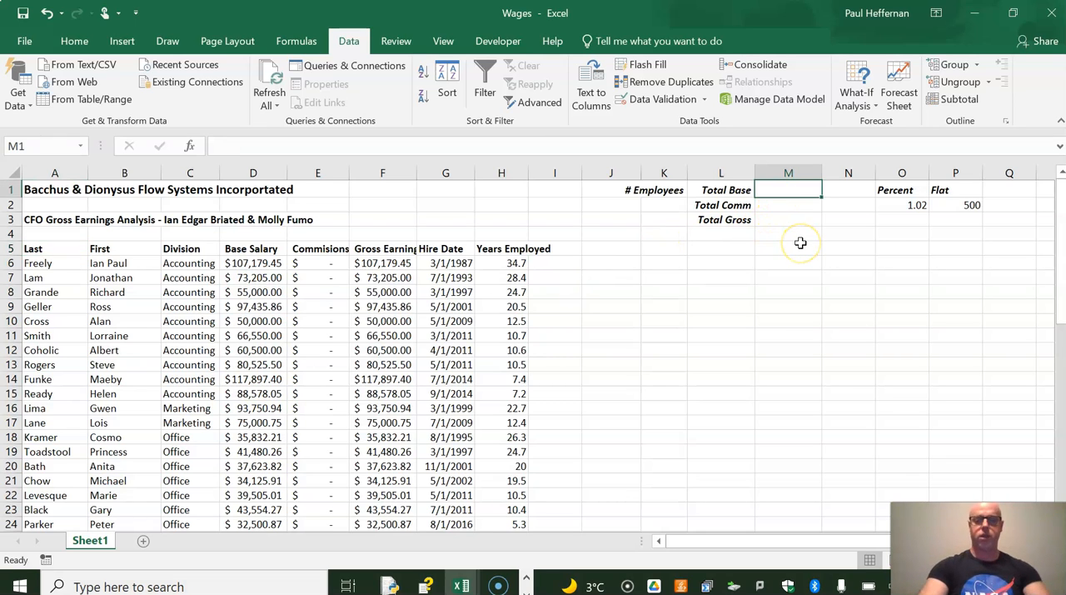
type("=sum")
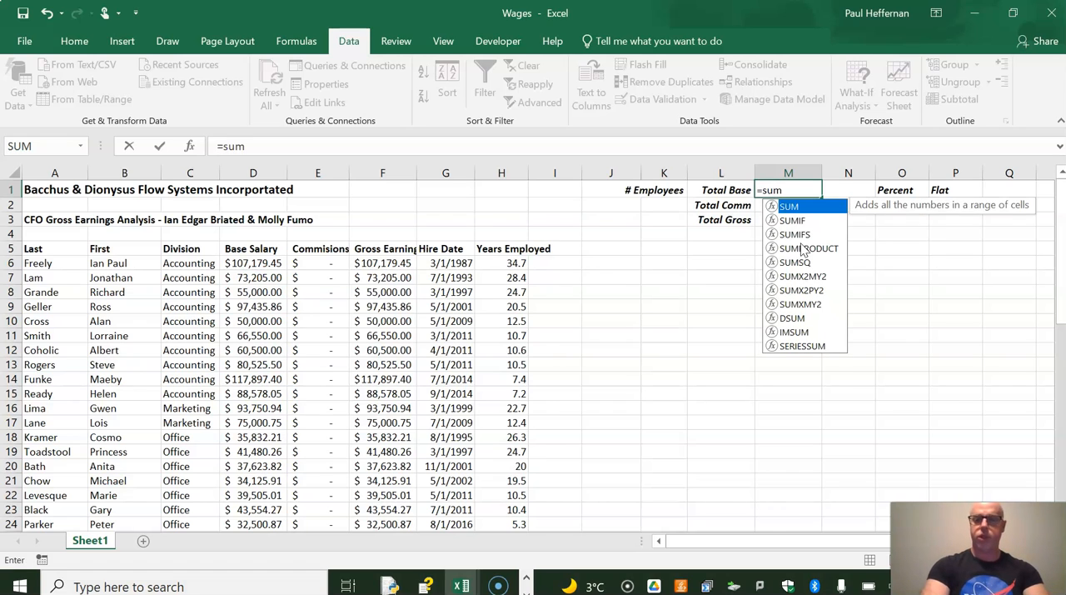
type("(")
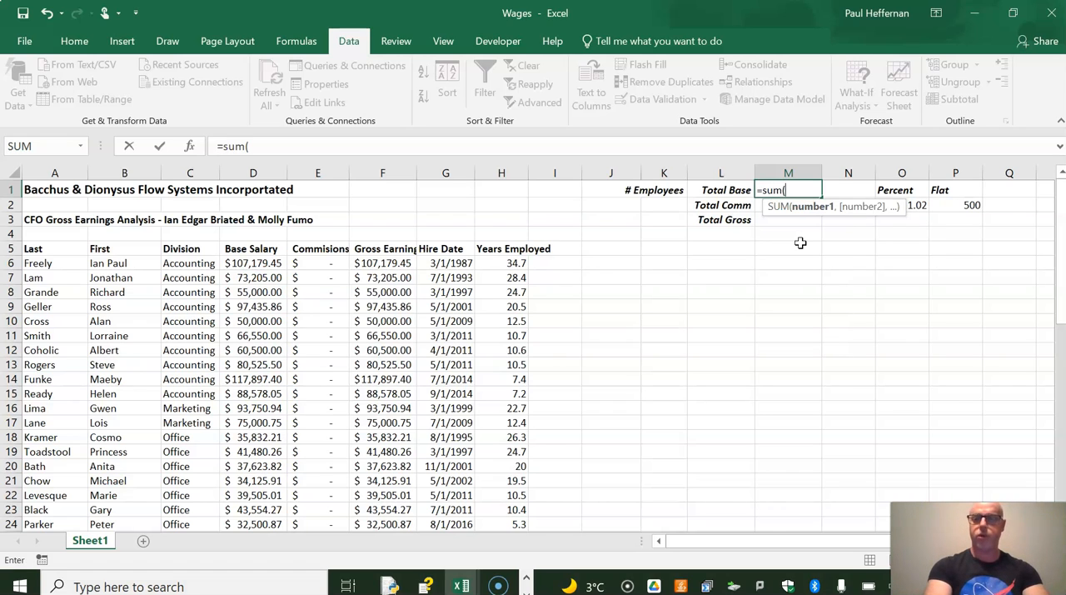
left_click_drag(269, 263, 262, 508)
key("Escape")
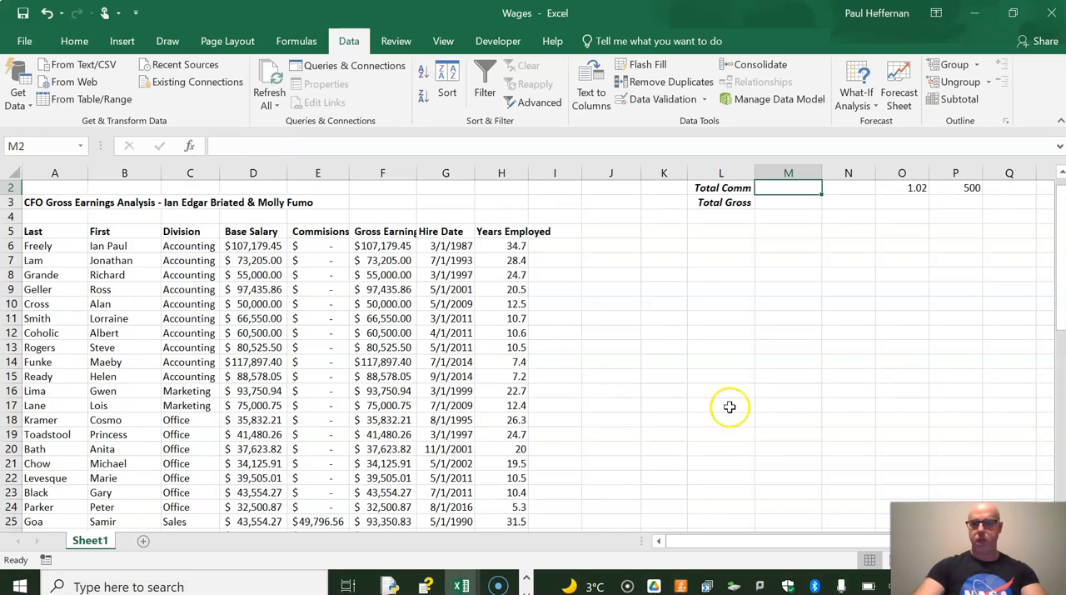
left_click_drag(822, 172, 836, 170)
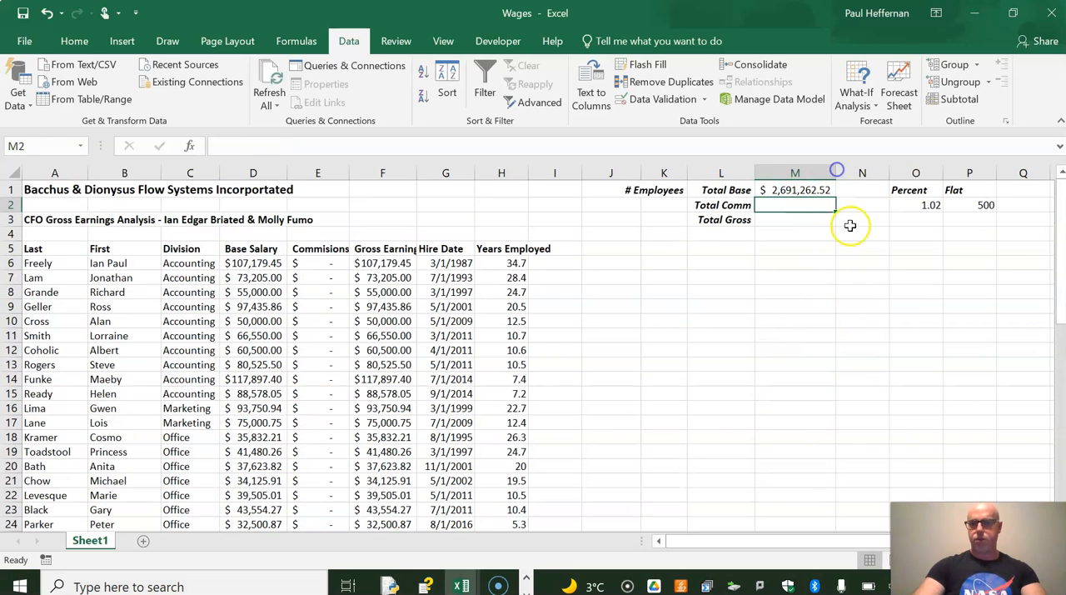
Lock the row references in the Total Base formula in M1 so that it reads =SUM(D$6:D$55)
left_click(814, 191)
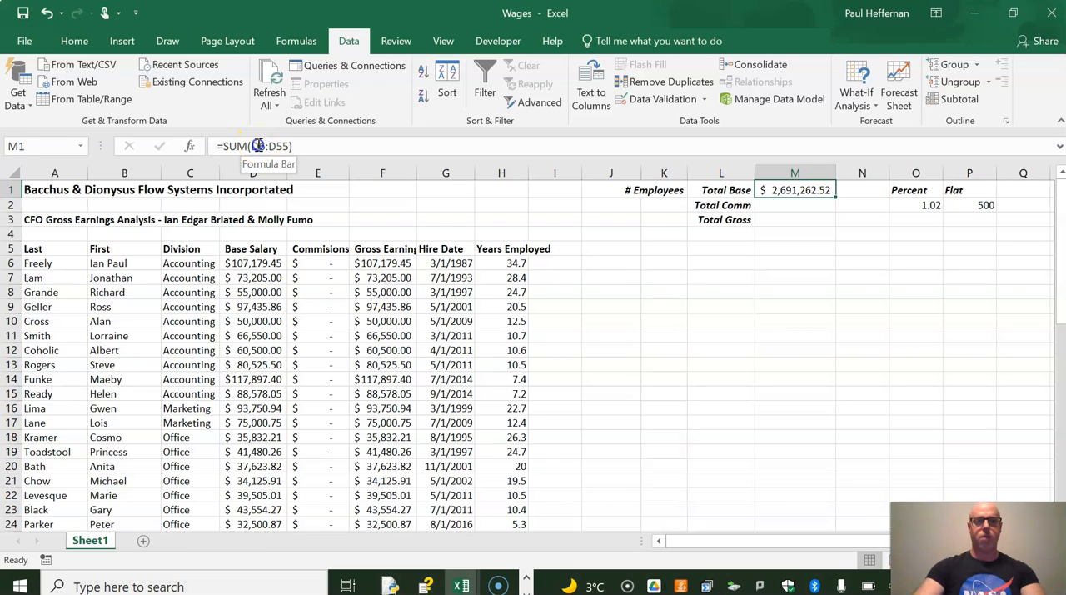
left_click(259, 146)
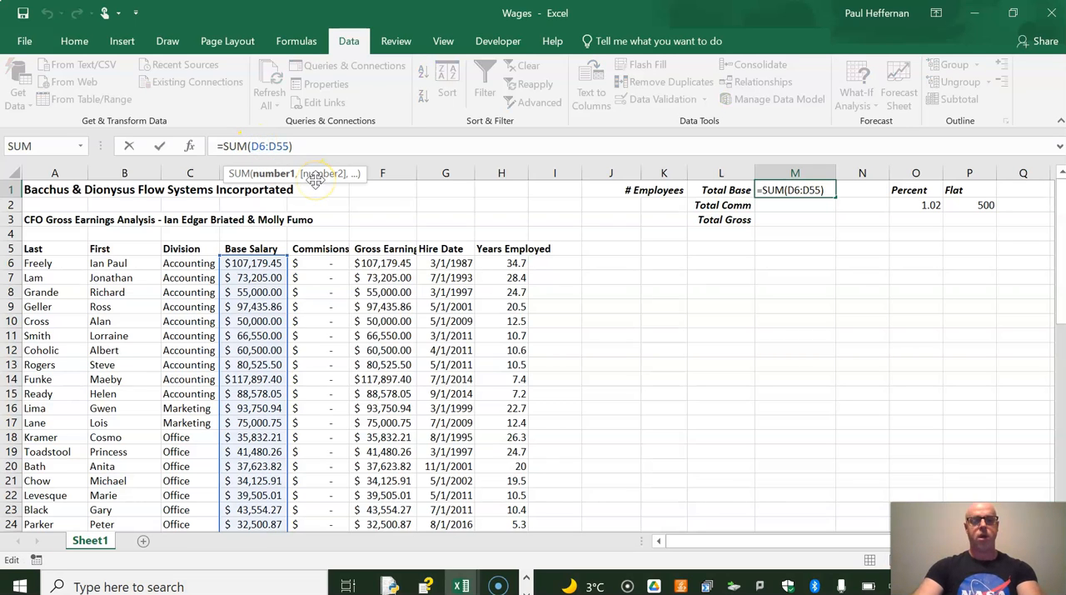
type("$")
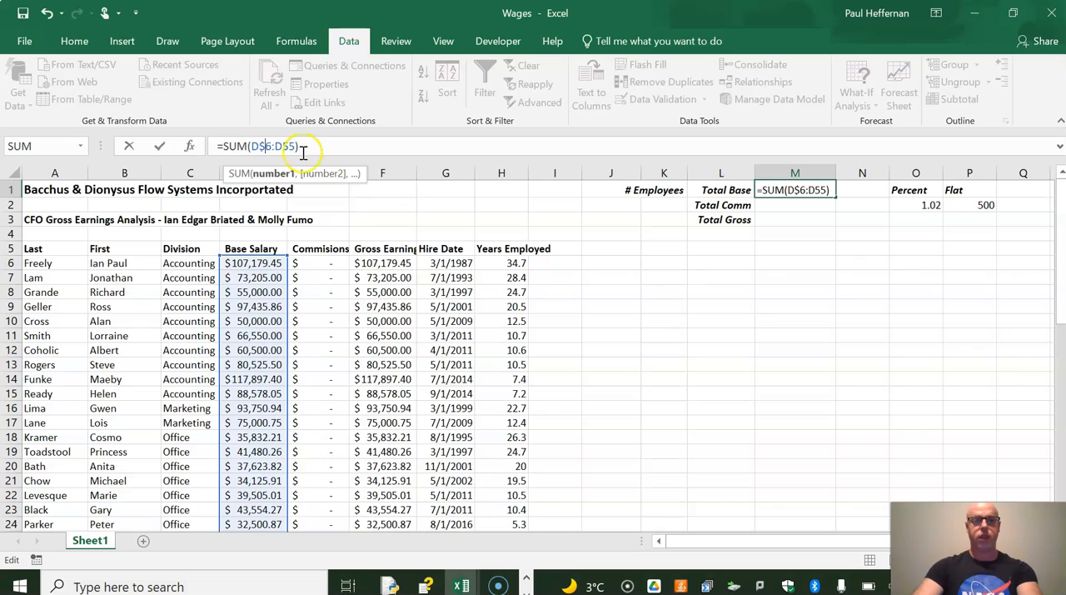
left_click(286, 146)
type("$")
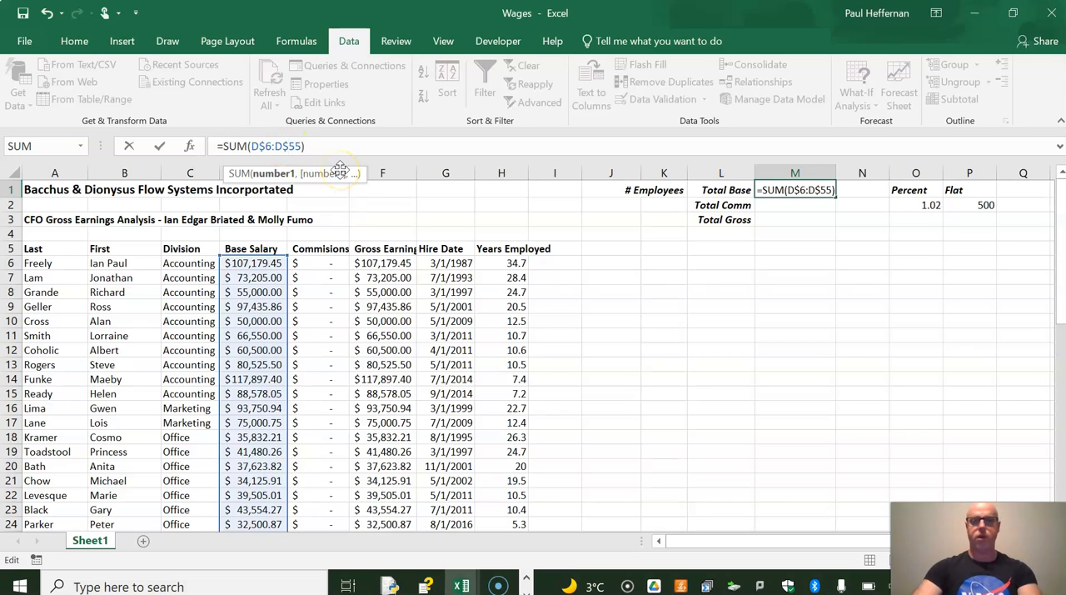
key("Return")
Fill the Total Base formula from M1 down to M3 and check the copied formulas
left_click(777, 190)
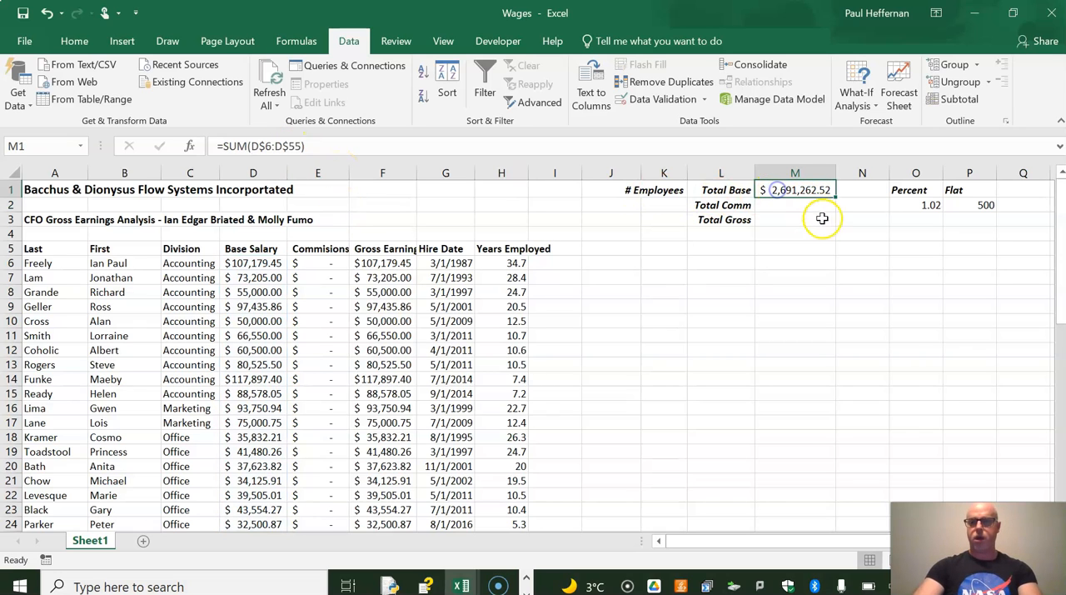
left_click_drag(836, 198, 832, 224)
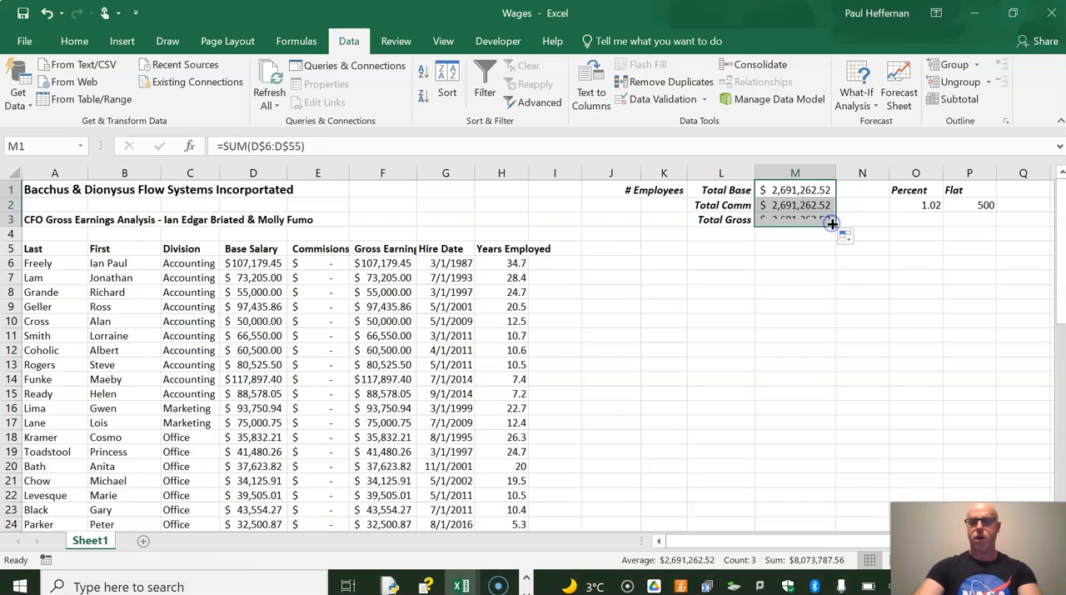
left_click(793, 206)
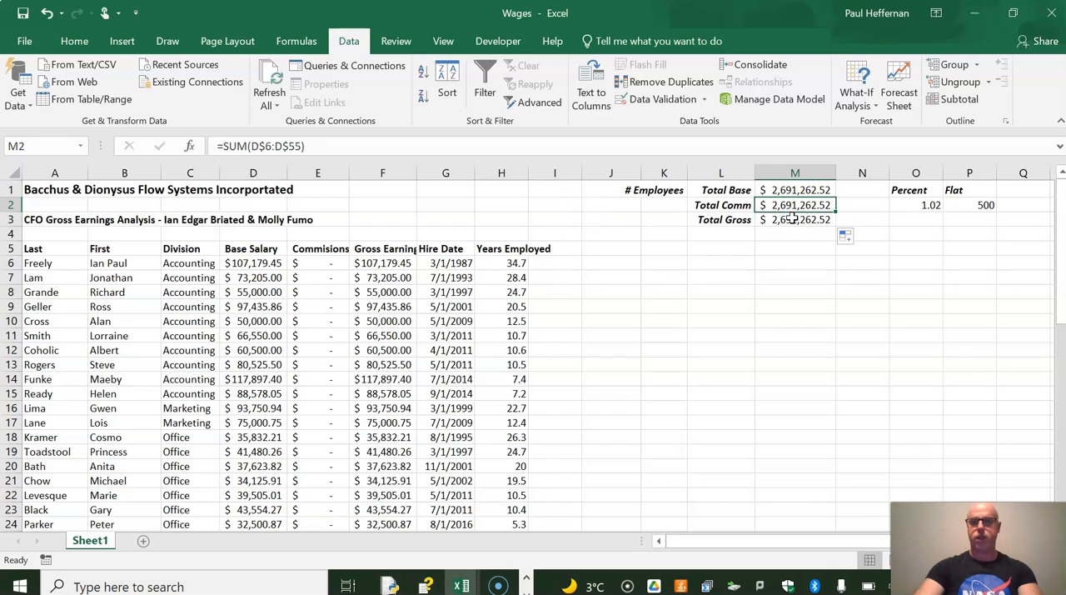
left_click(789, 221)
Change the Total Comm formula in M2 to sum the commissions column, =SUM(E$6:E$55)
left_click(787, 208)
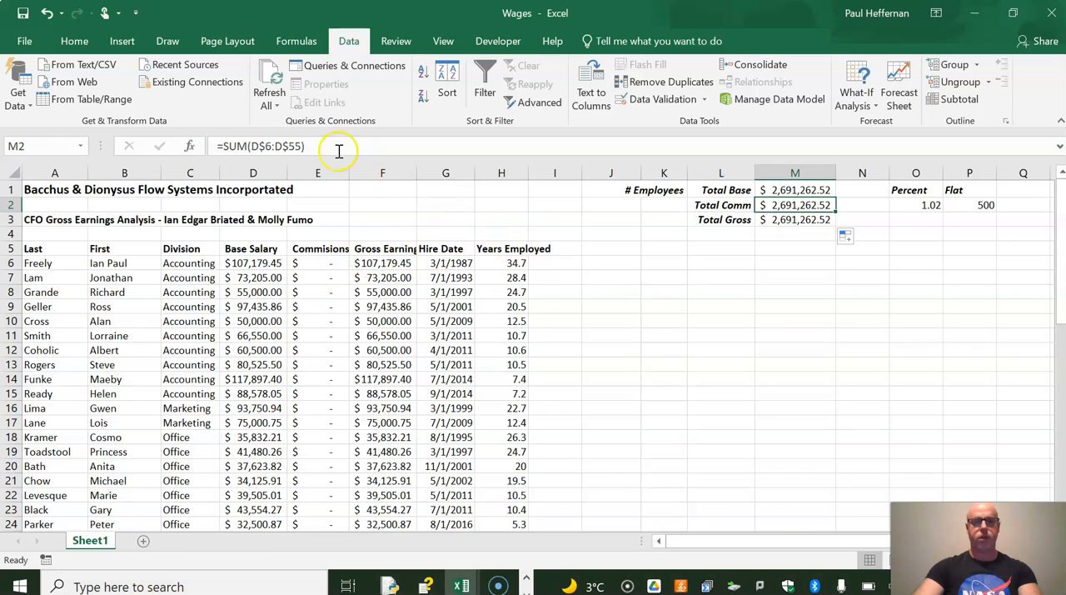
left_click_drag(250, 146, 257, 147)
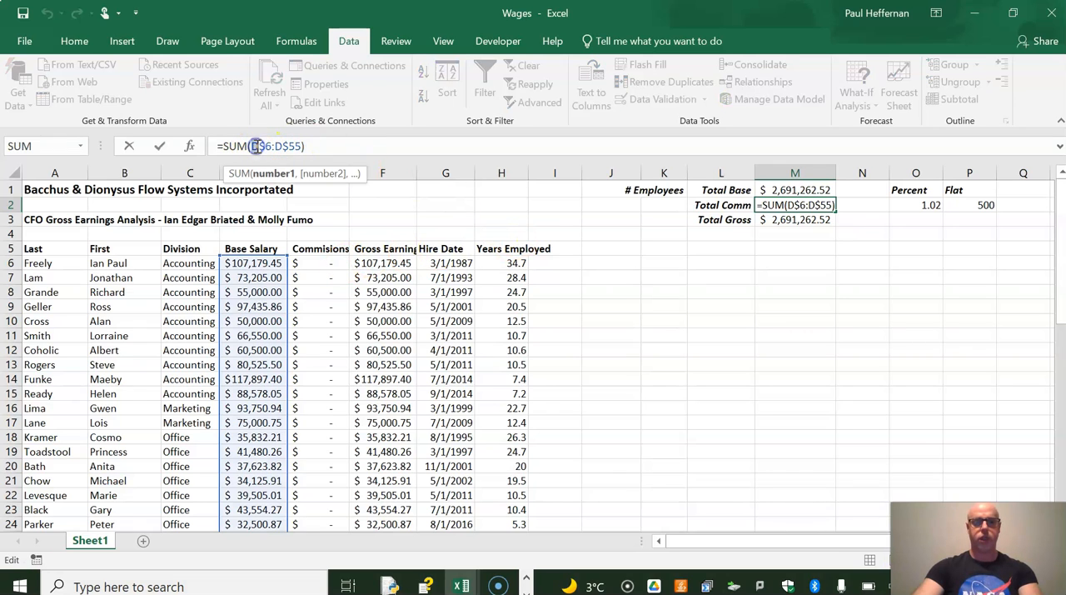
type("e")
left_click(275, 146)
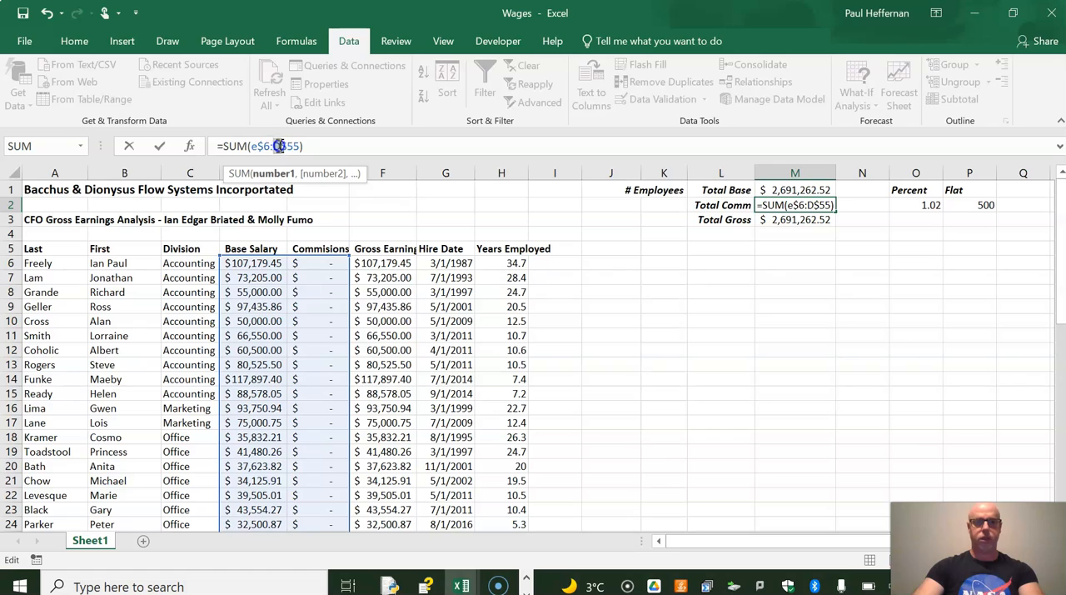
type("e")
key("Return")
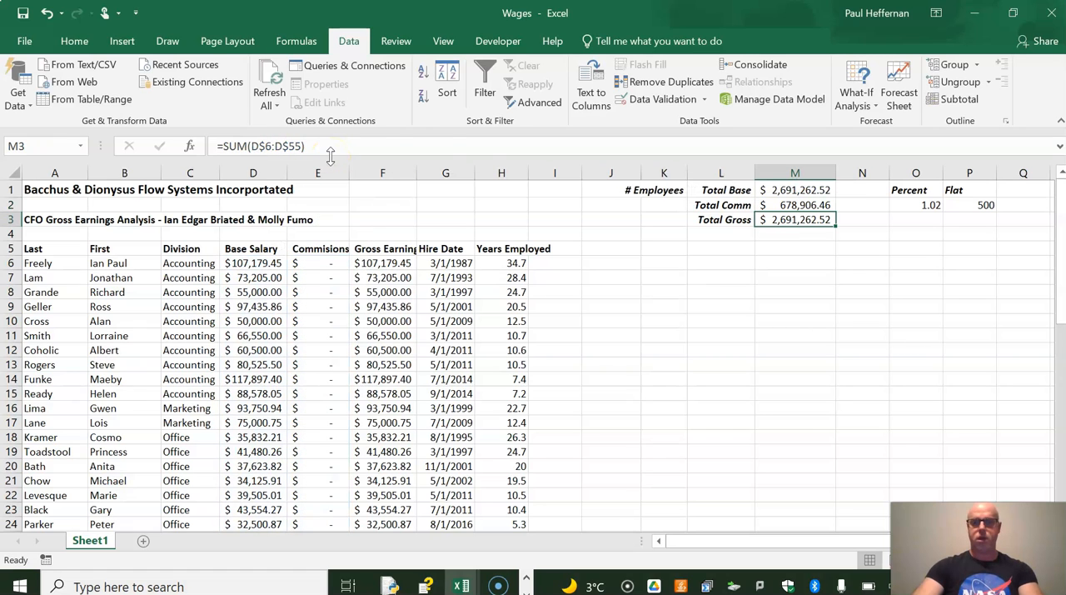
Change the Total Gross formula in M3 to sum the gross earnings column, =SUM(F$6:F$55)
left_click_drag(251, 147, 257, 146)
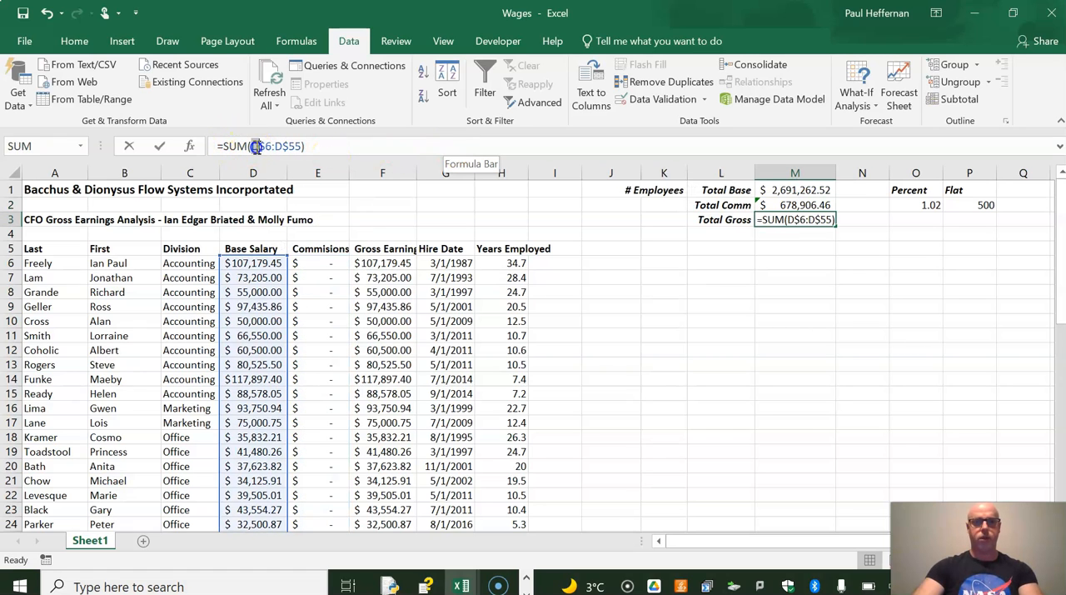
type("e")
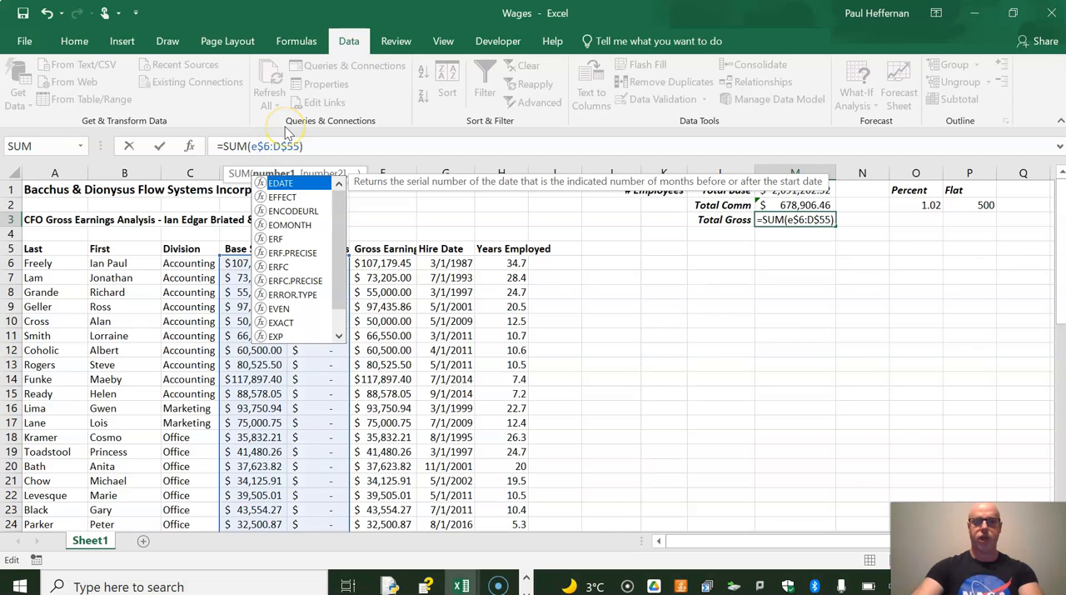
key("BackSpace")
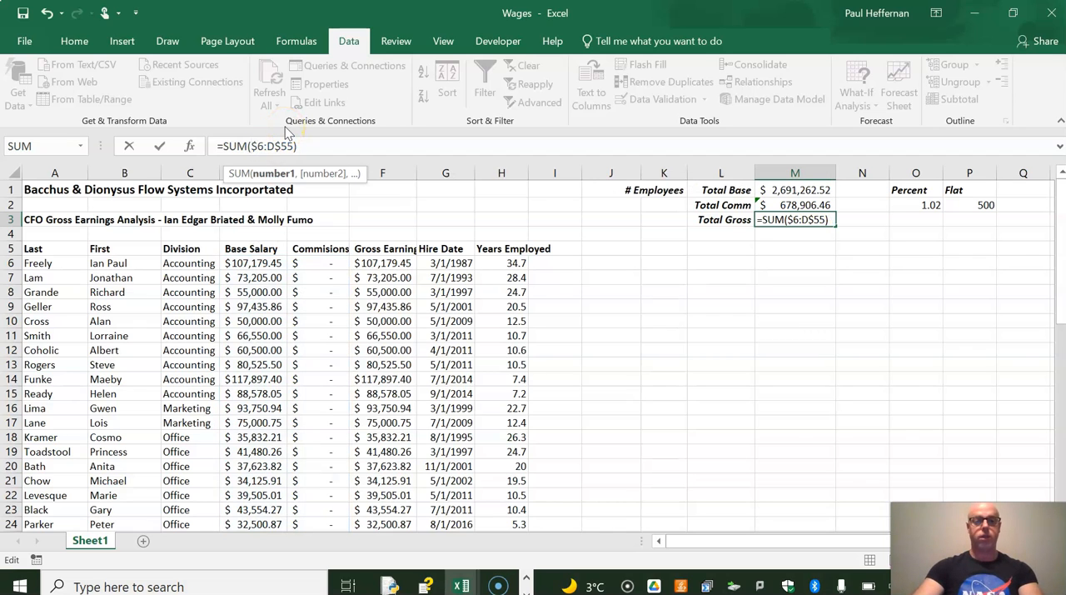
type("f")
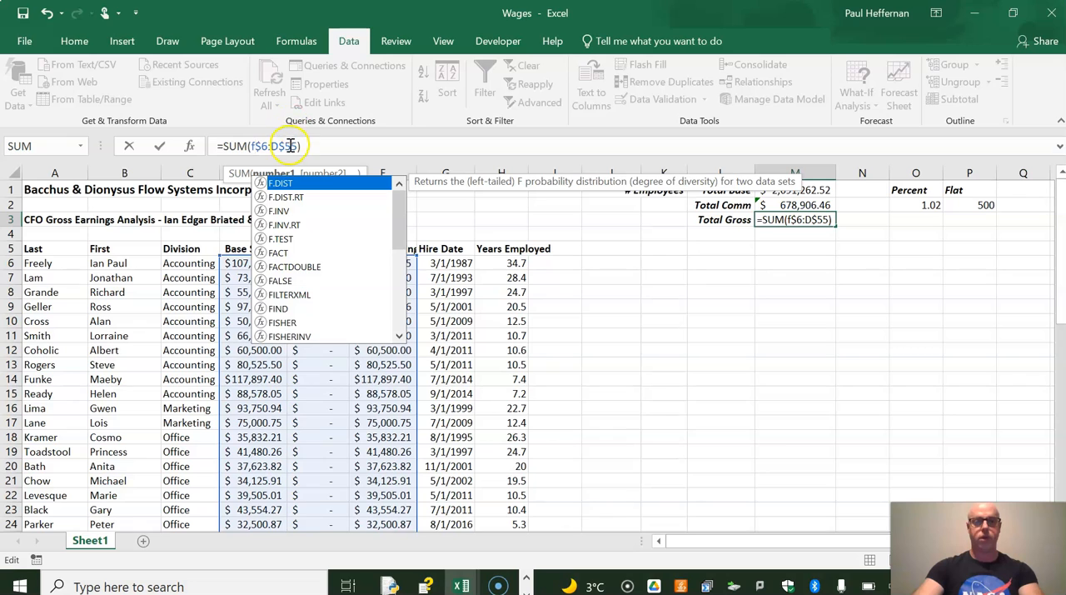
left_click(274, 146)
type("f")
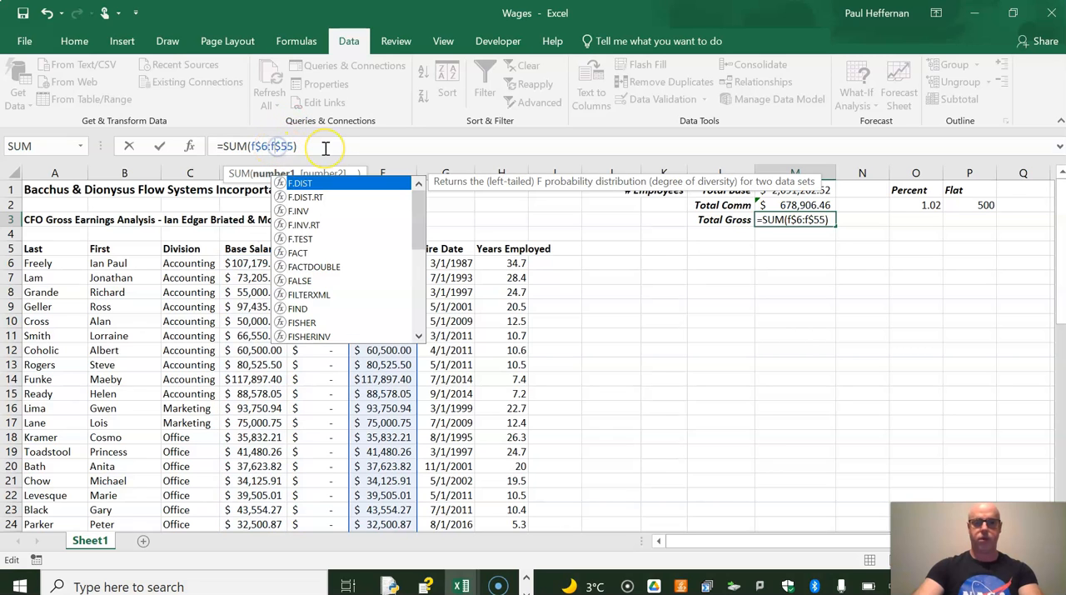
key("Return")
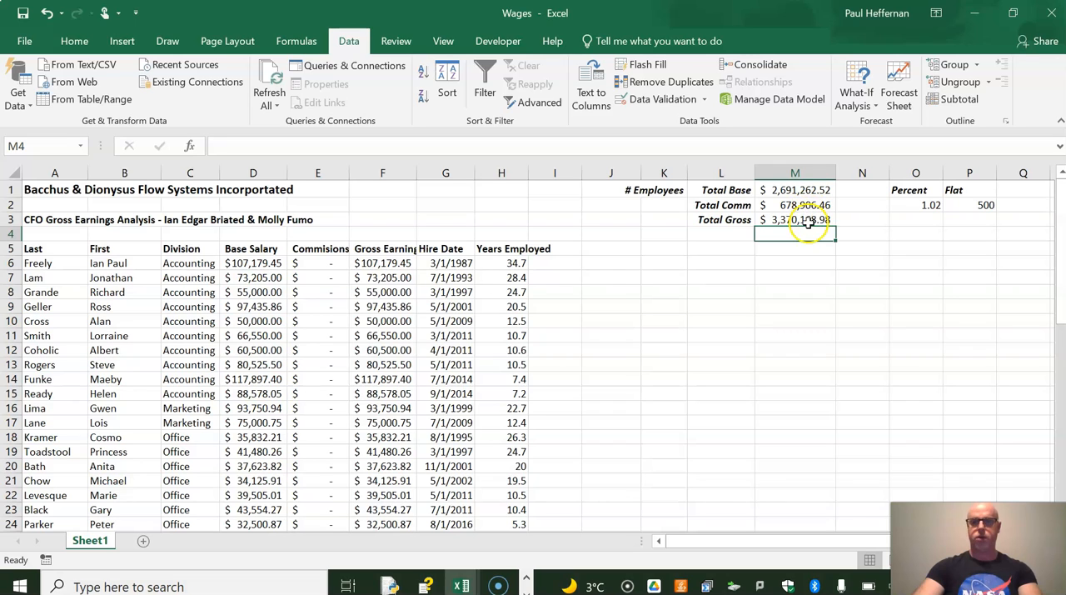
Copy the Total Base formula from M1 into K2 under # Employees
left_click(668, 204)
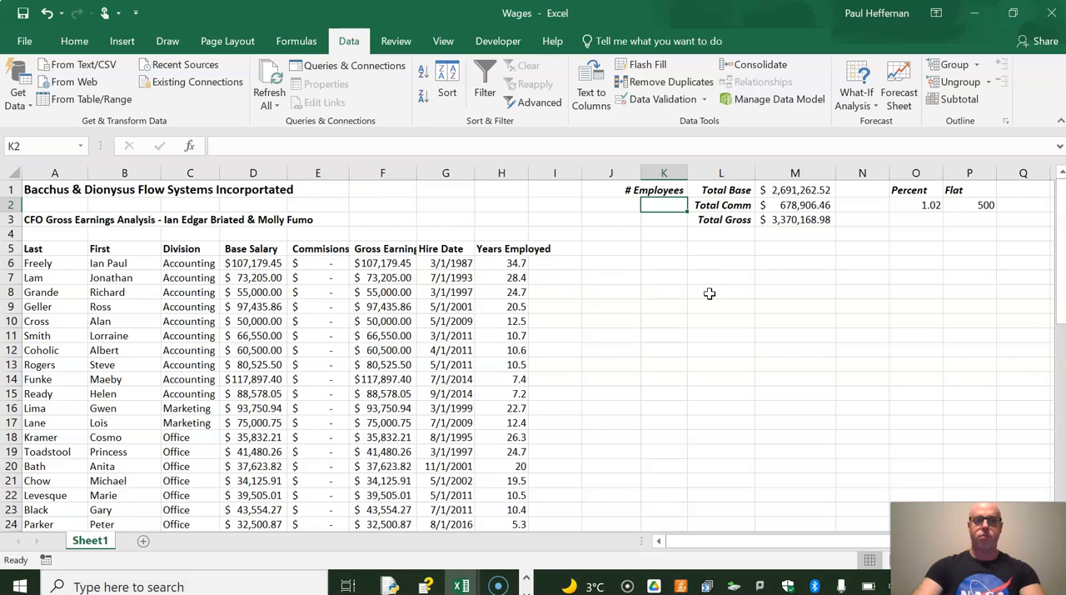
left_click(795, 192)
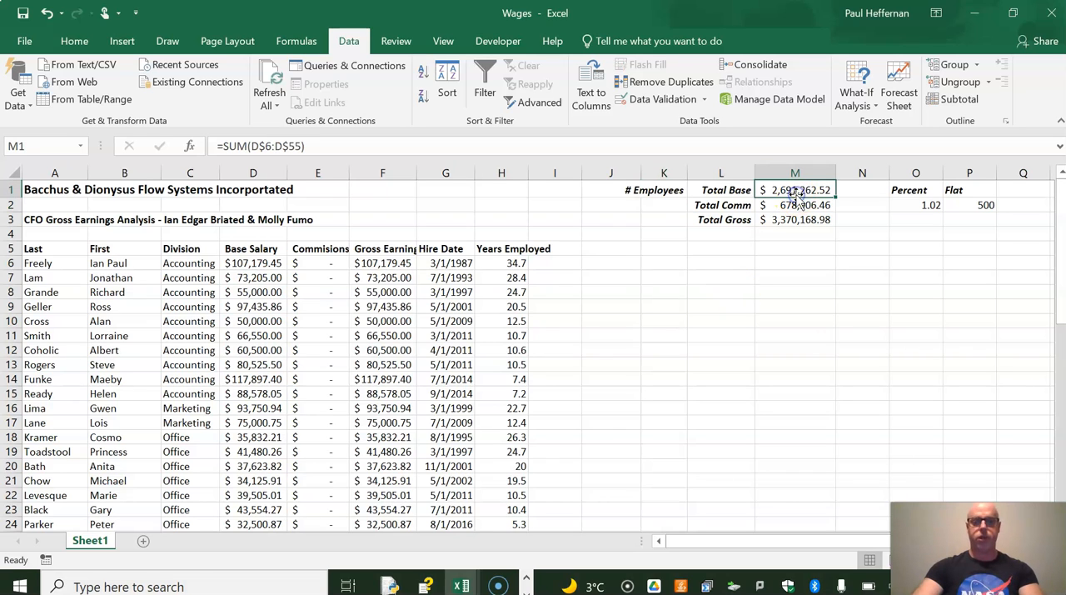
key("ctrl+c")
left_click(670, 204)
key("ctrl+v")
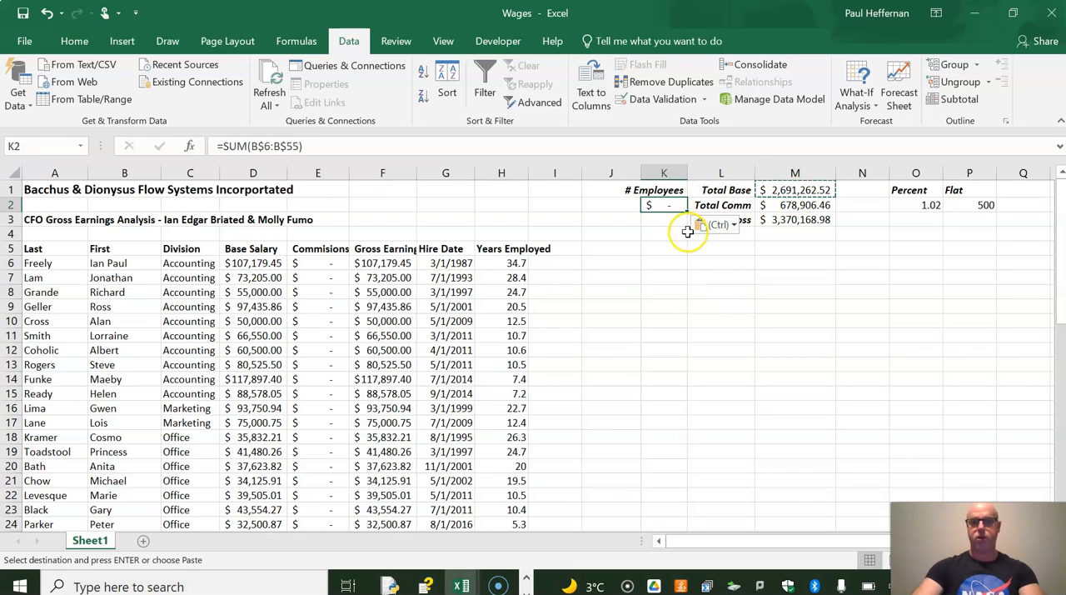
Change the formula in K2 to count the last names column with =COUNT(A$6:A$55)
double_click(227, 146)
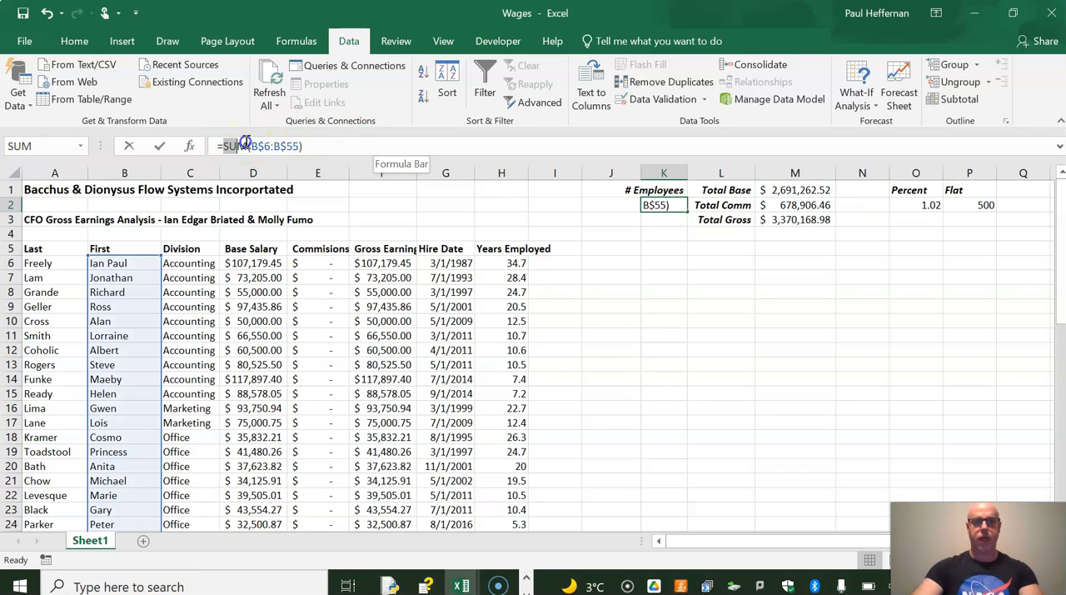
type("count")
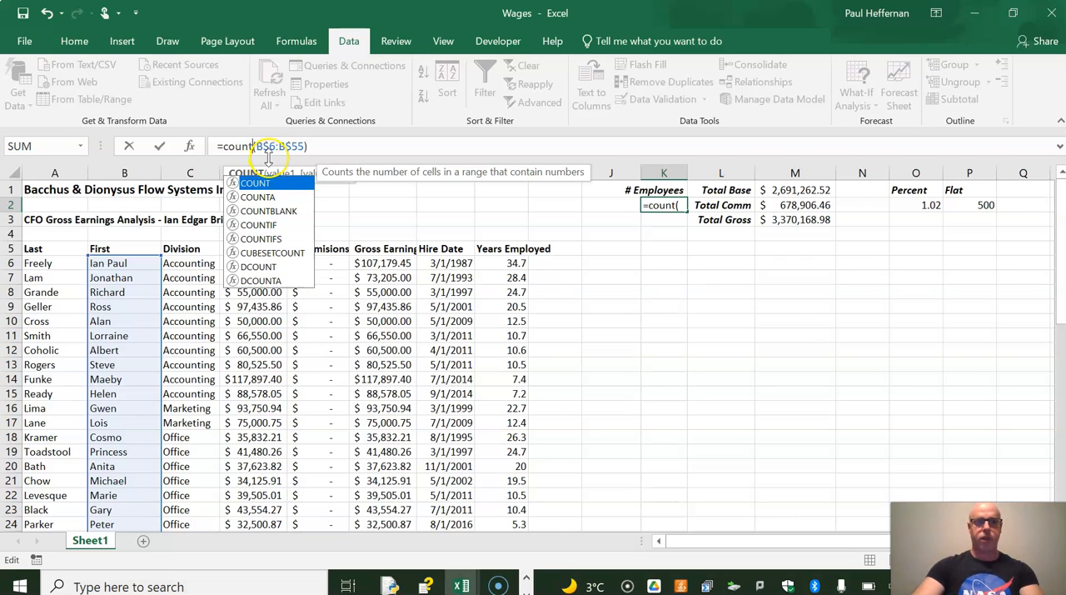
left_click_drag(256, 147, 262, 147)
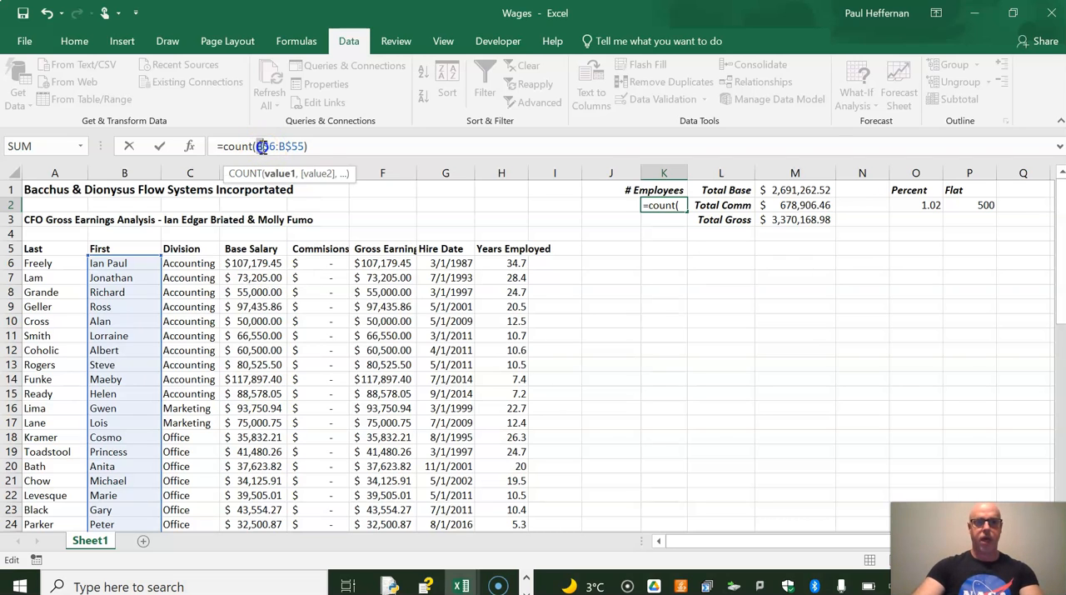
type("a")
left_click(282, 148)
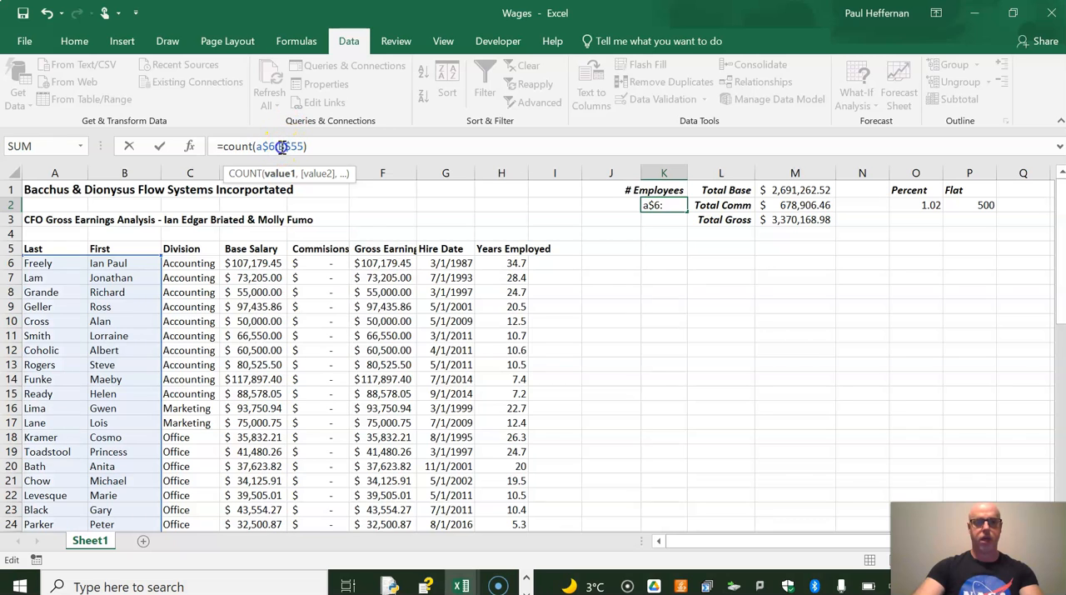
type("a")
key("Return")
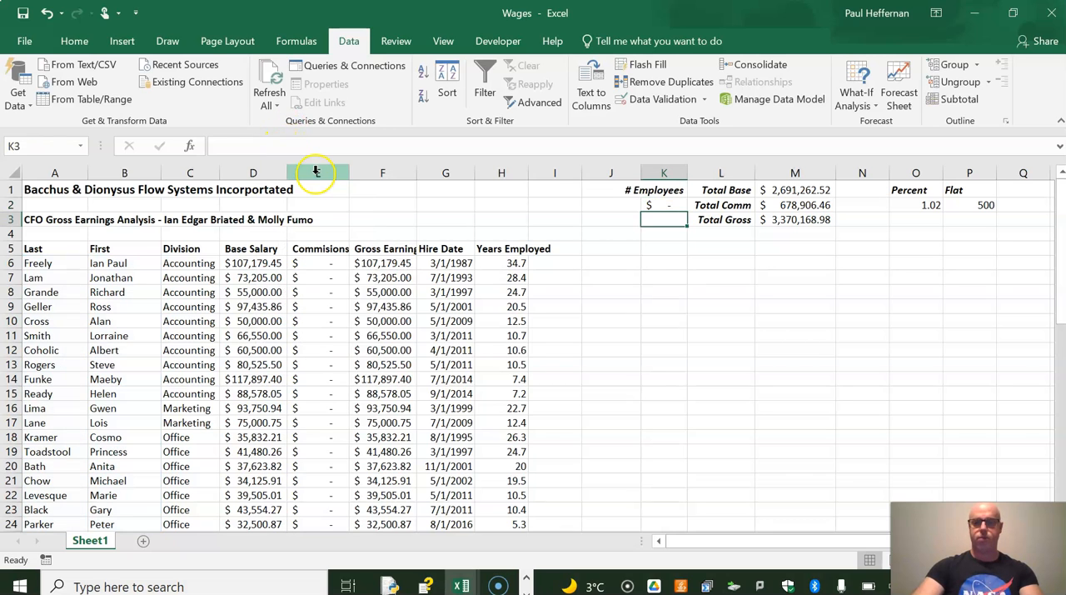
Set the number format of the employee count in K2 to General
left_click(653, 205)
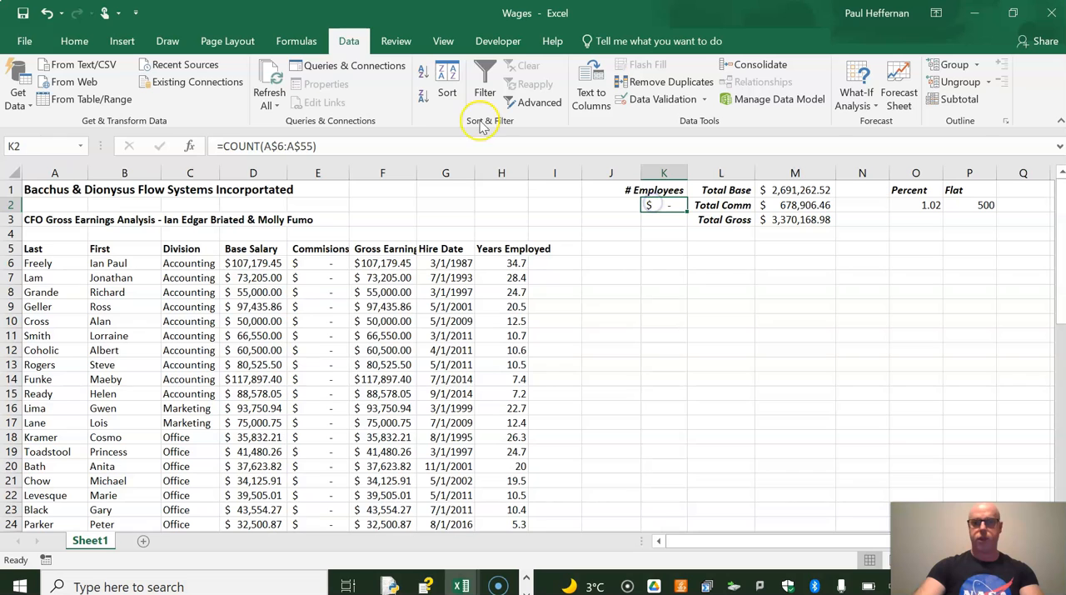
left_click(73, 42)
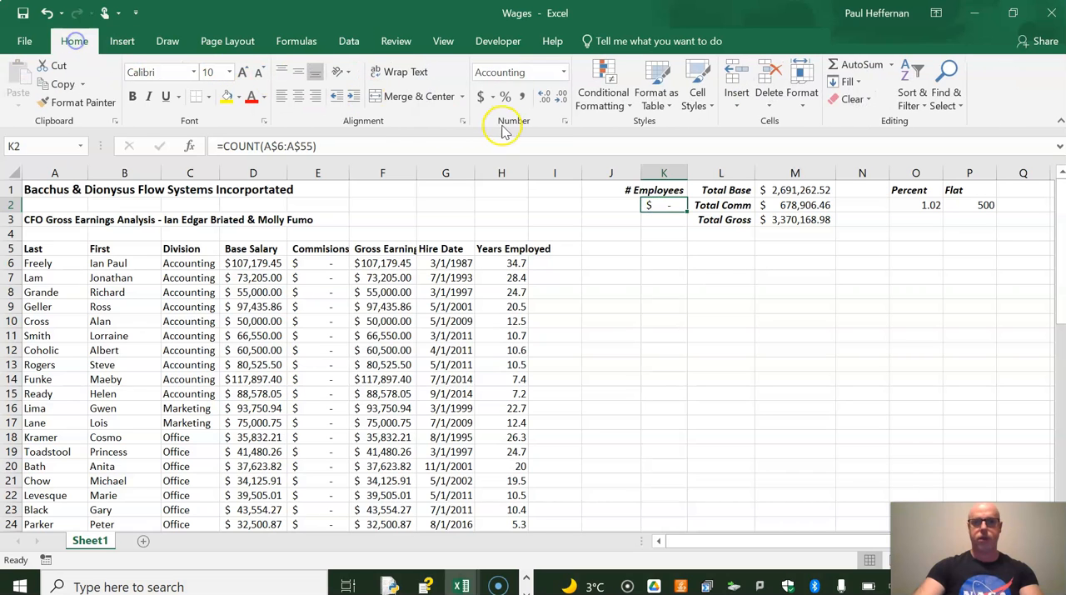
left_click(563, 73)
left_click(533, 89)
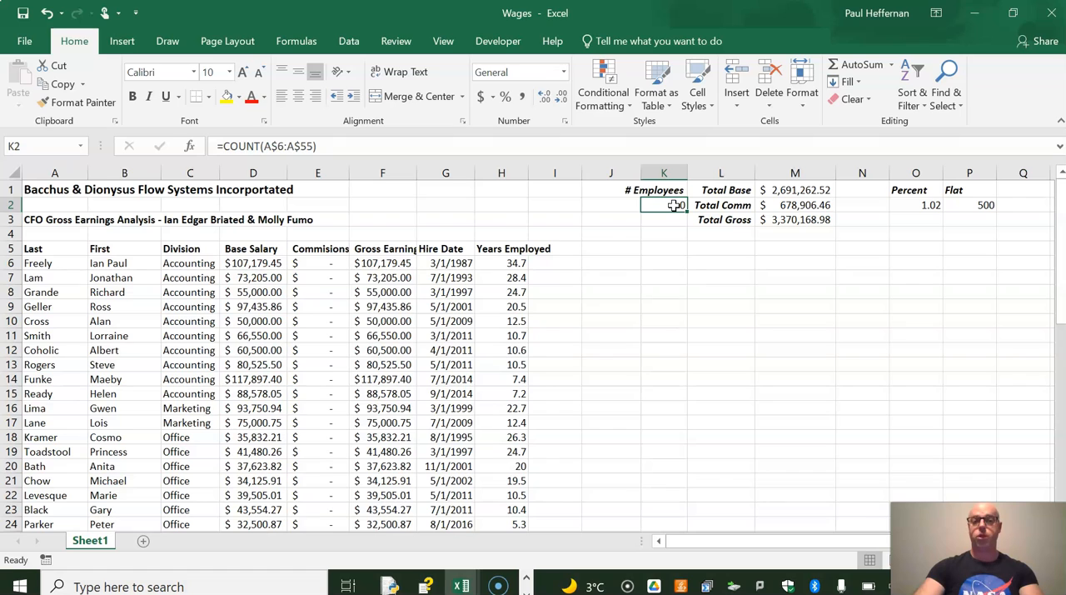
Replace COUNT with COUNTA in the K2 formula so that it reads =COUNTA(A$6:A$55)
left_click(260, 147)
type("A")
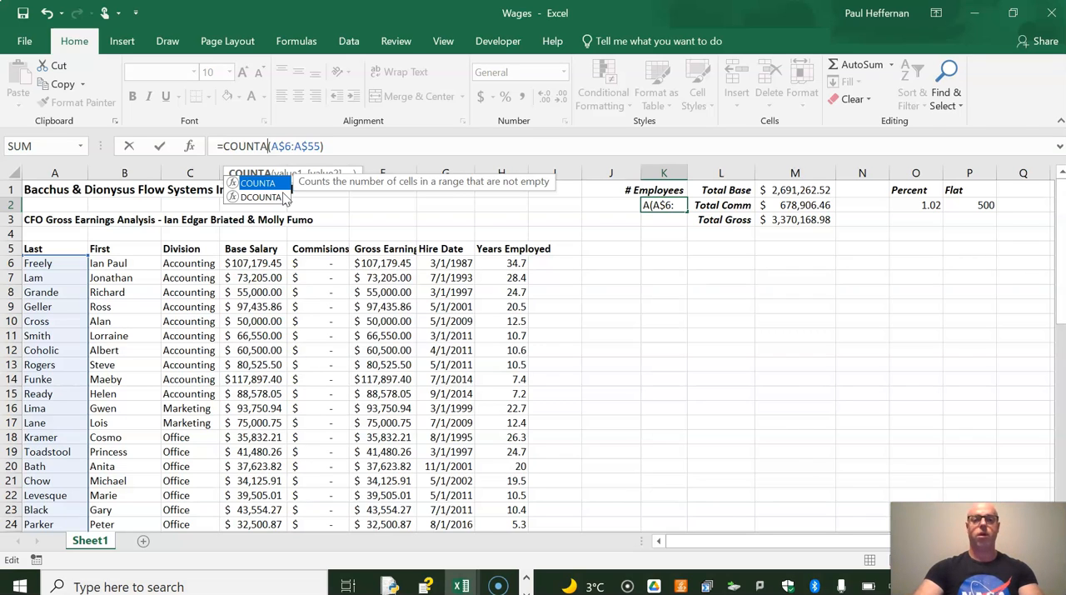
key("Return")
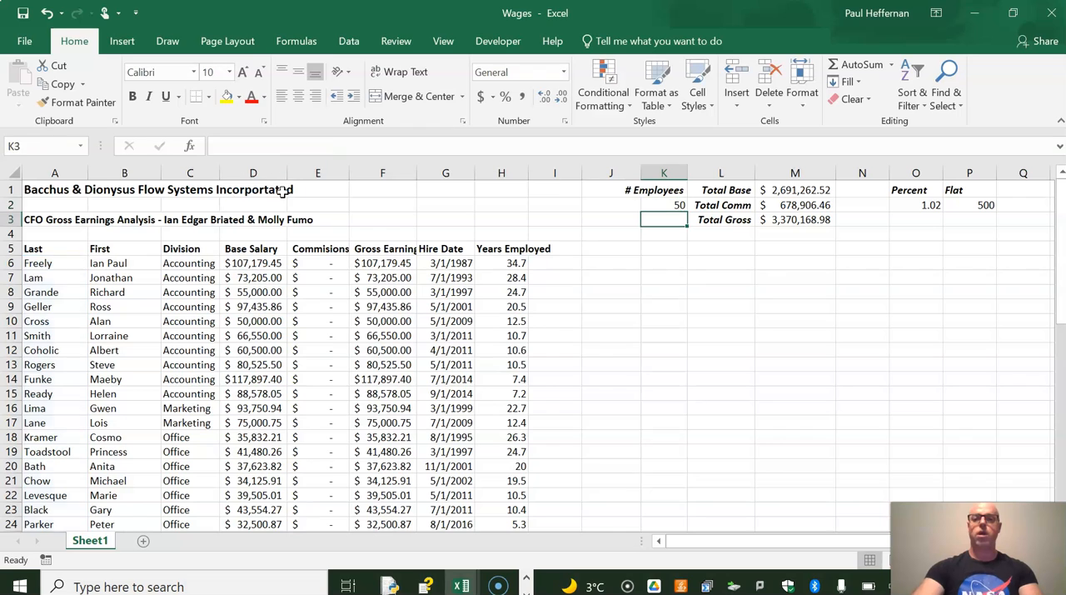